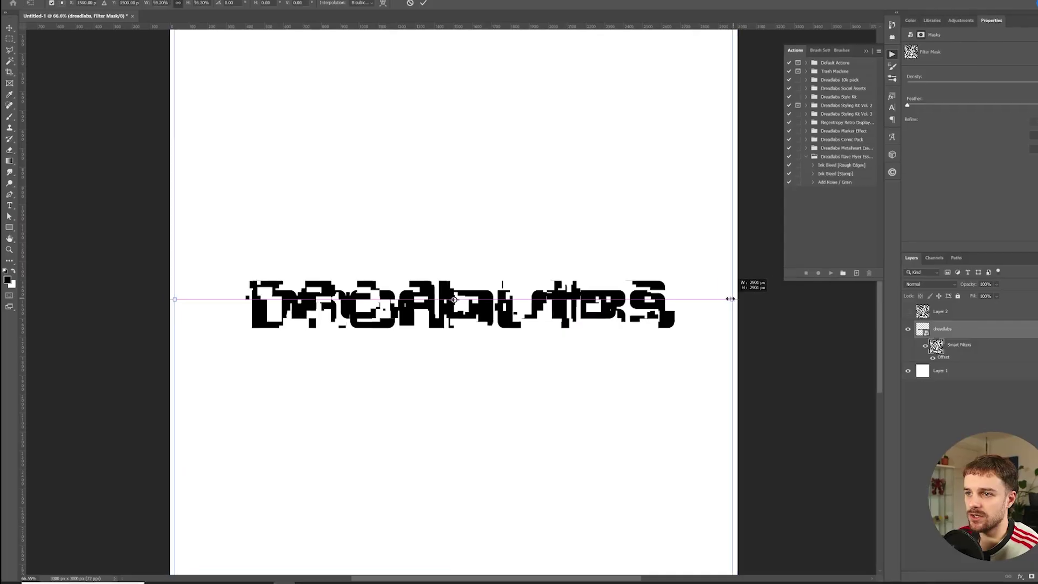
Scale down the filter mask on the dreadlabs layer with Free Transform.
drag(729, 299, 697, 289)
key(Return)
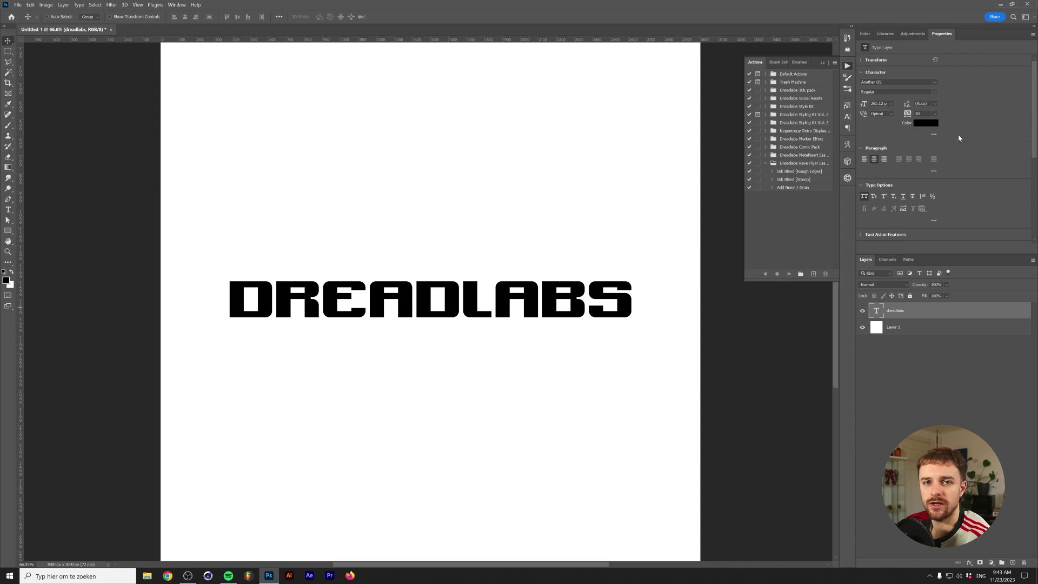
Convert the dreadlabs text layer to a smart object and apply an Offset filter of 100 px right and 100 px down with Wrap Around.
right_click(954, 310)
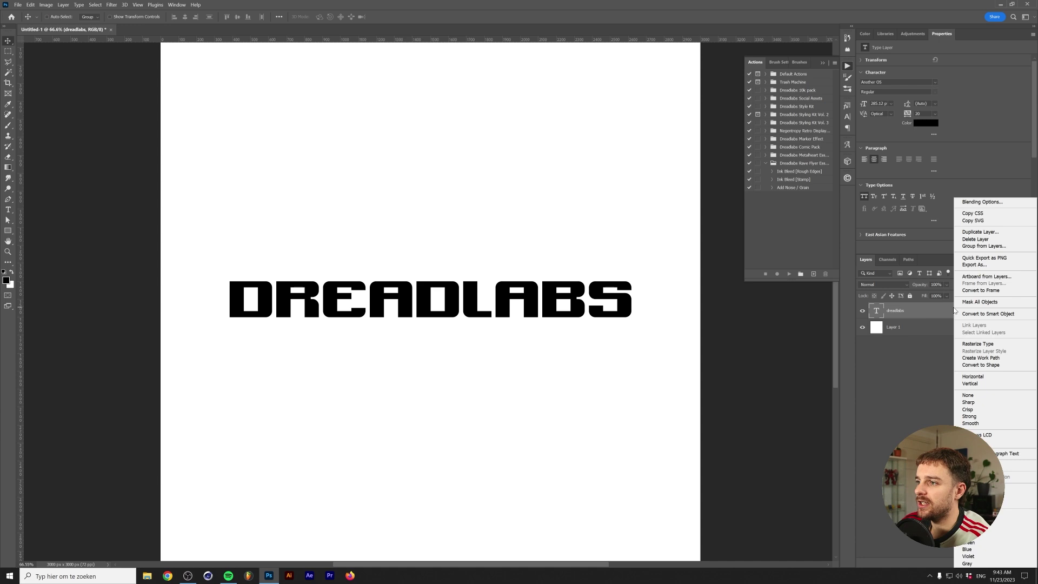
click(967, 315)
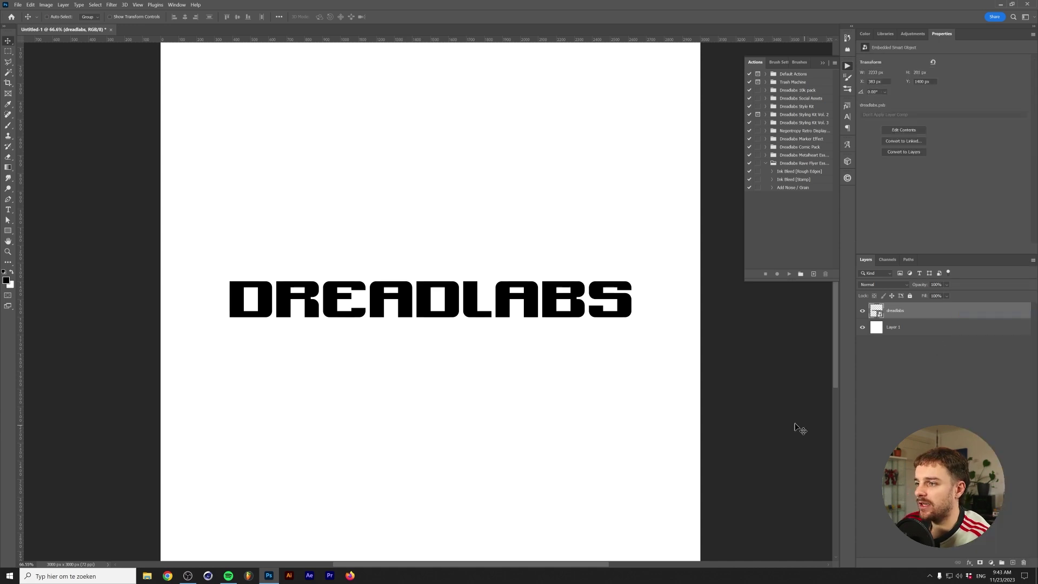
click(111, 5)
mouse_move(153, 172)
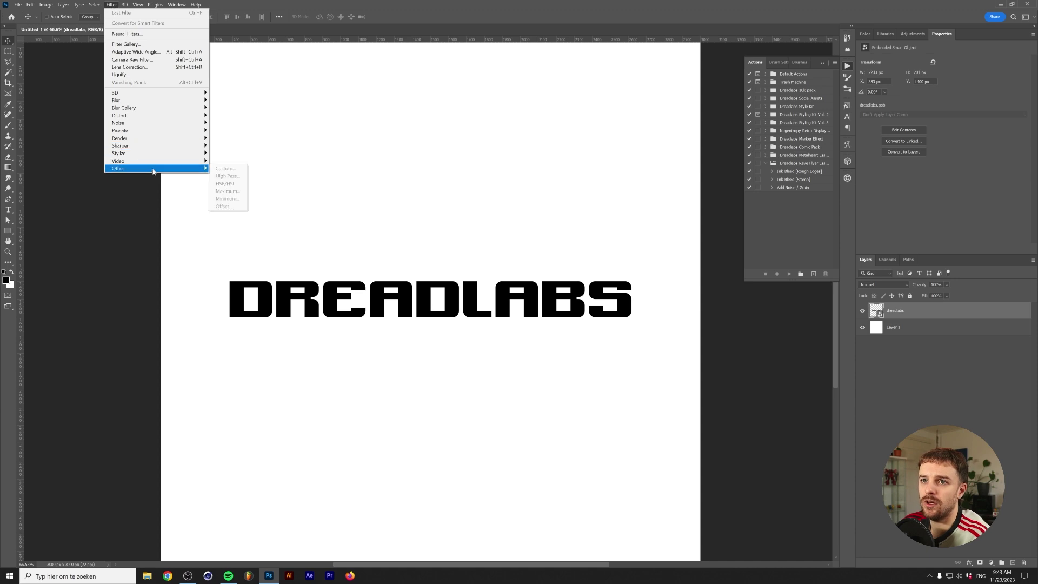
click(226, 207)
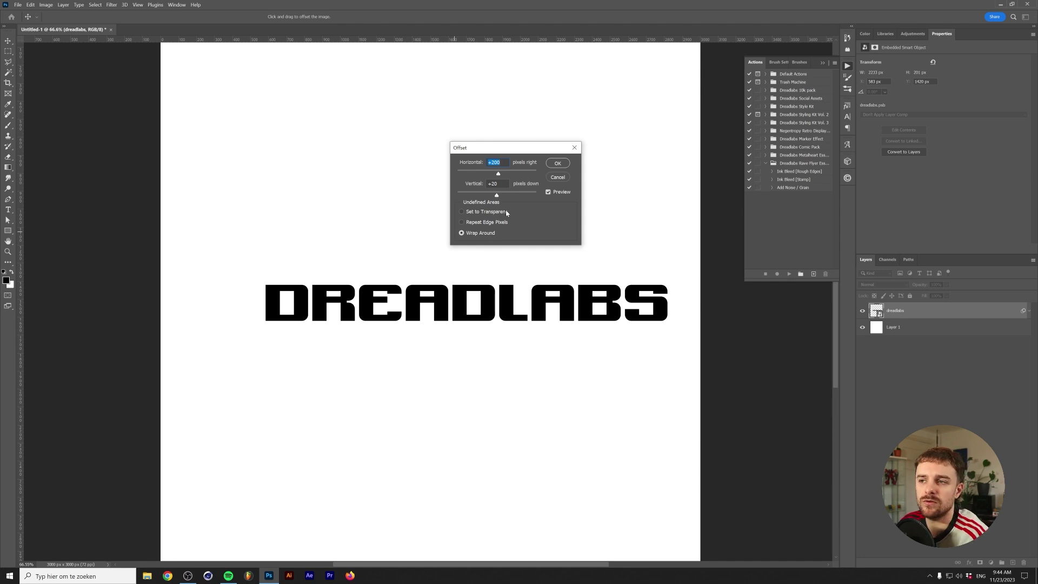
key(Tab)
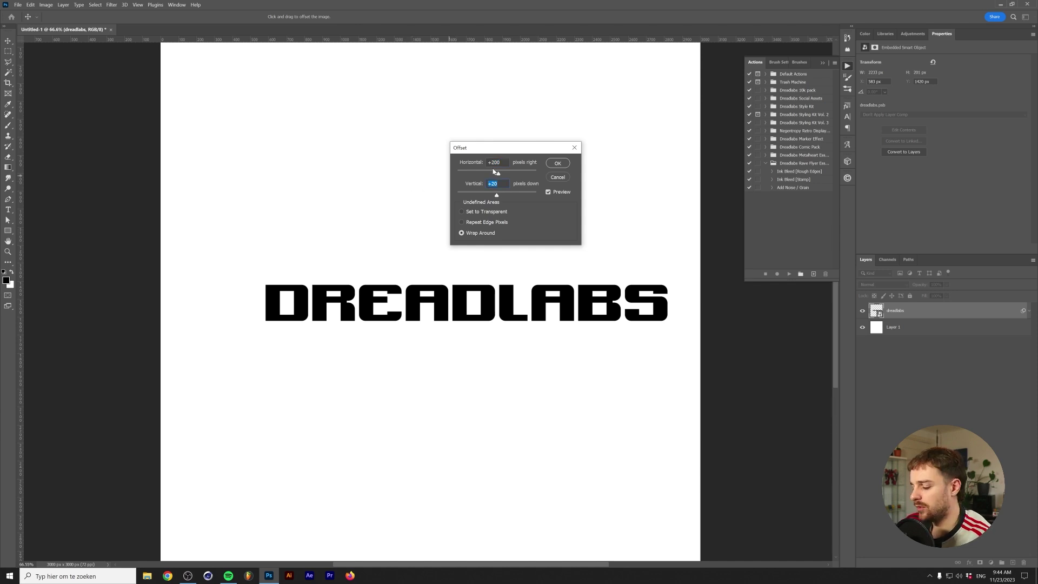
text(100)
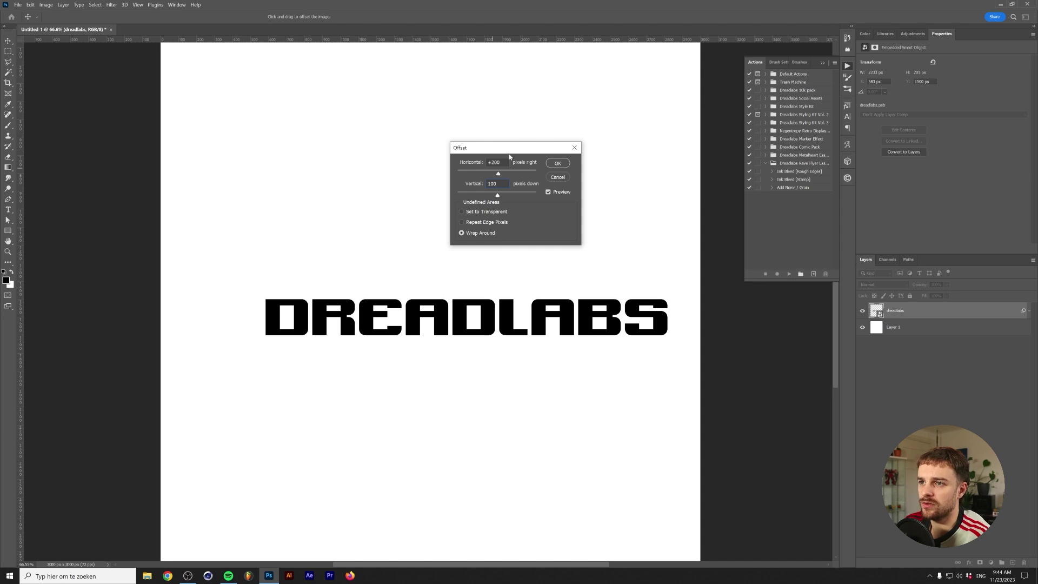
key(shift+Tab)
text(1000)
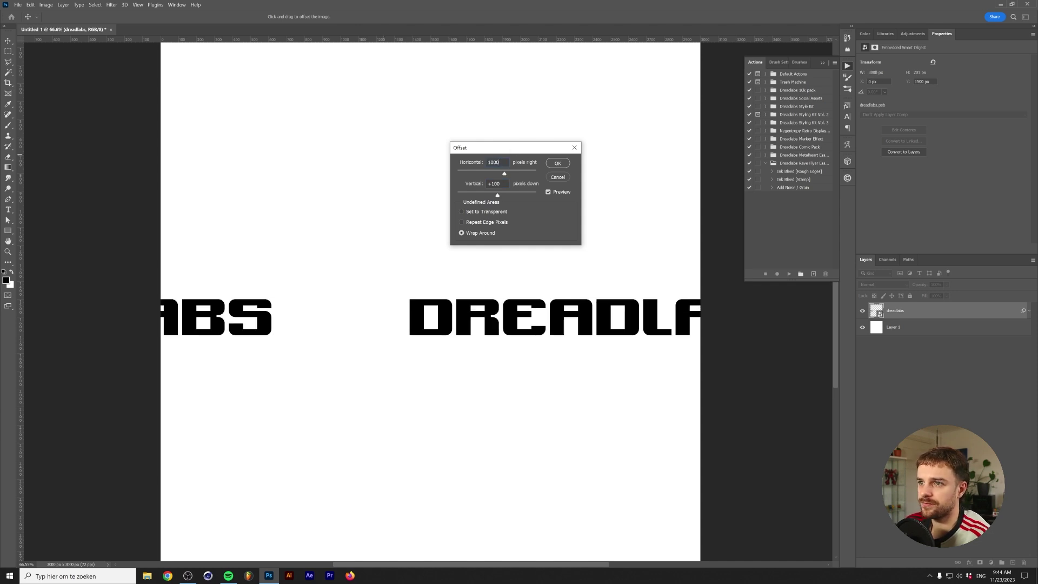
key(BackSpace)
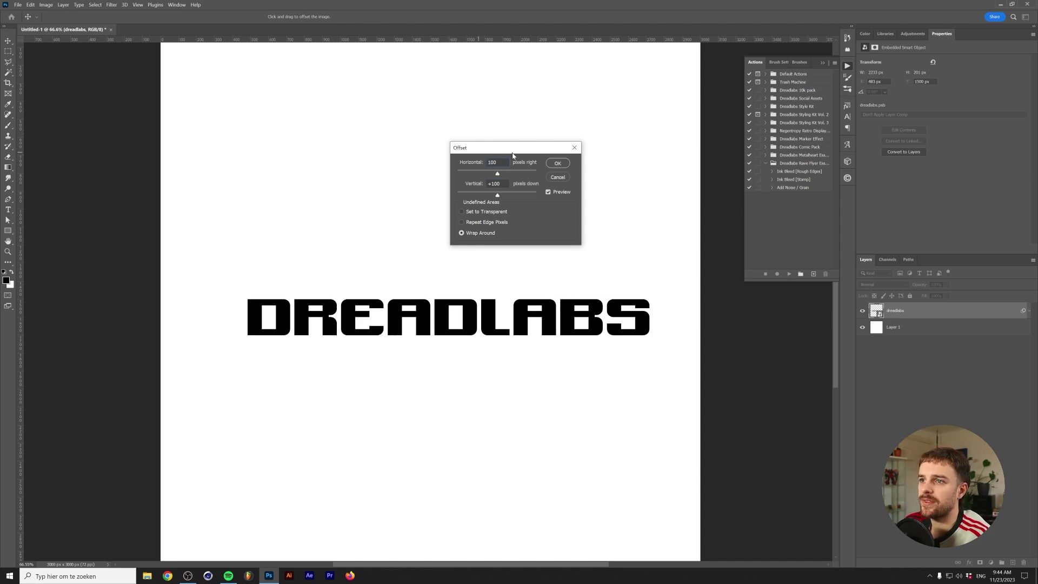
click(565, 164)
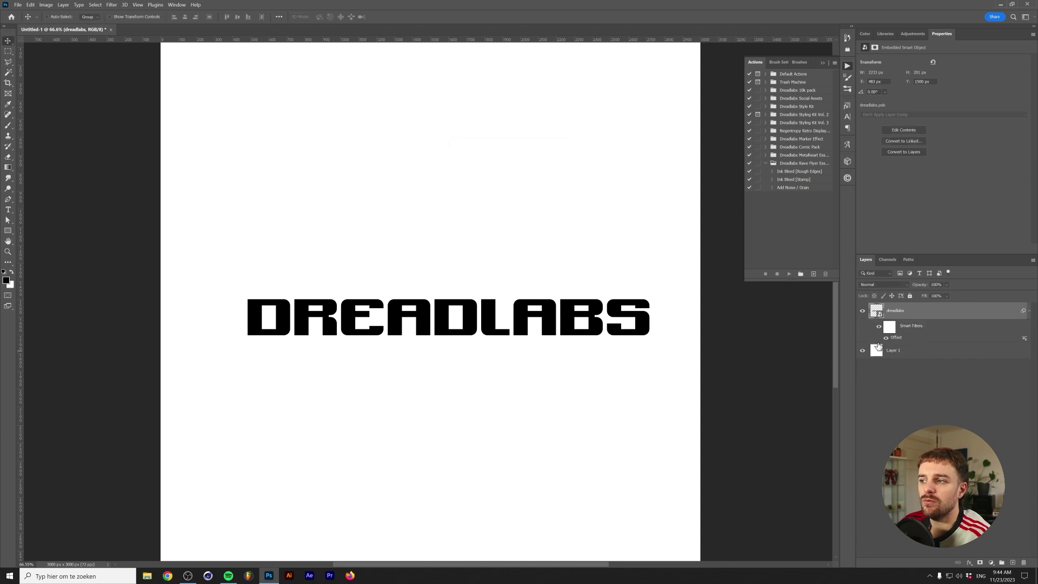
Compare the lettering with the Offset filter off and on, and set the filter to 50 px right and 50 px down.
click(886, 337)
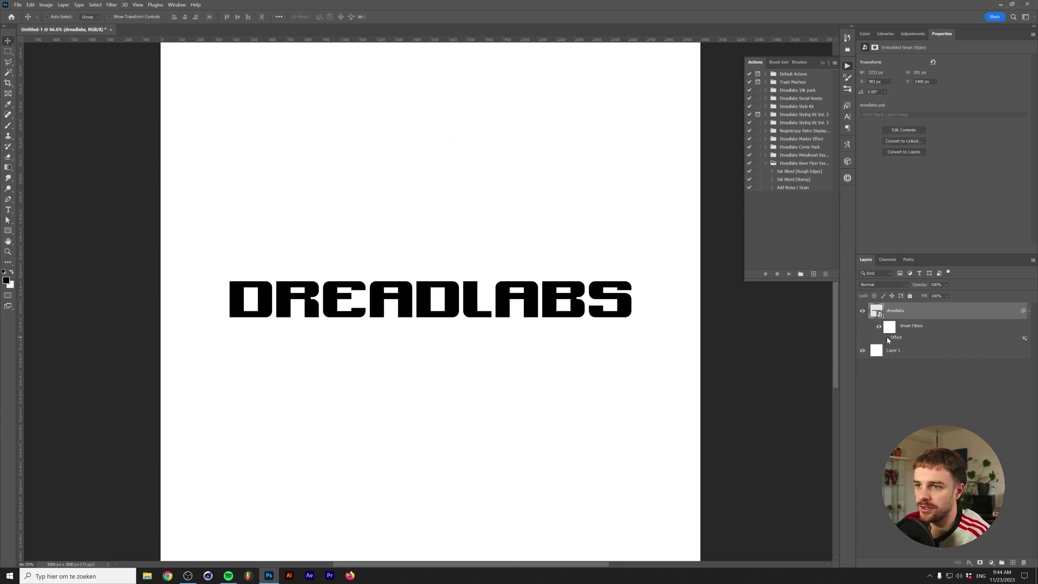
click(886, 338)
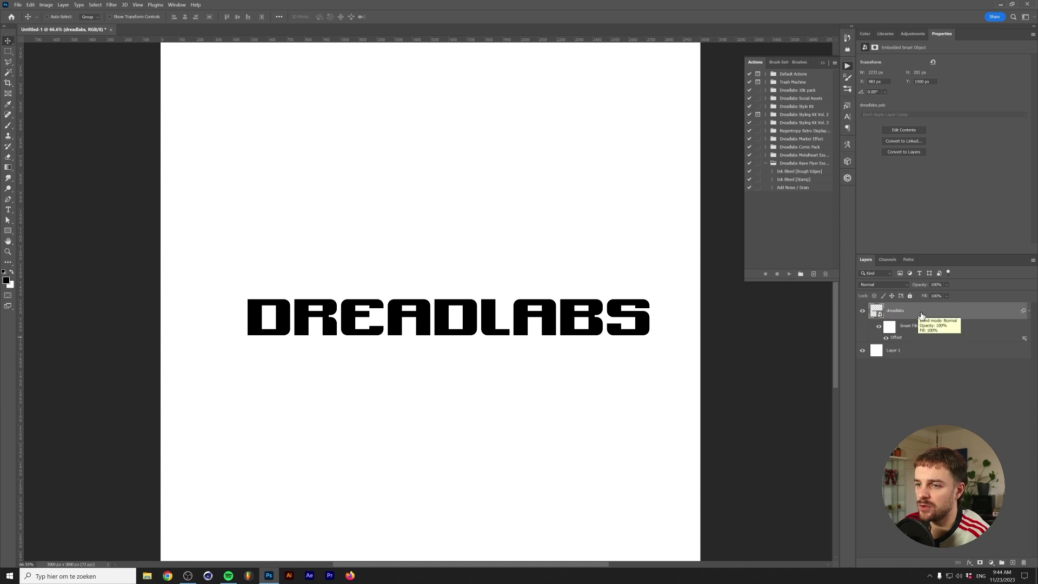
double_click(895, 337)
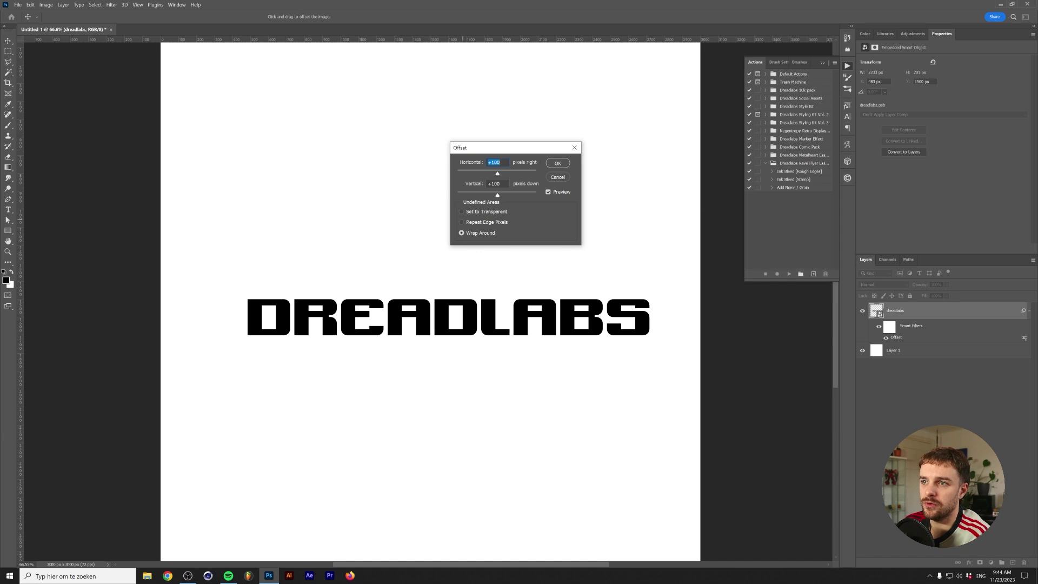
text(50)
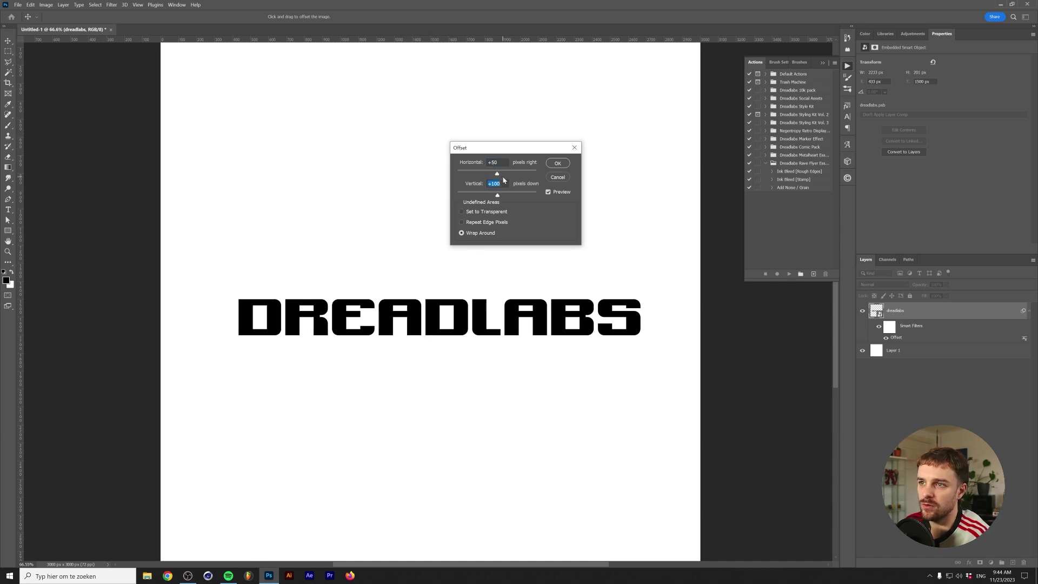
key(Tab)
text(50)
key(Return)
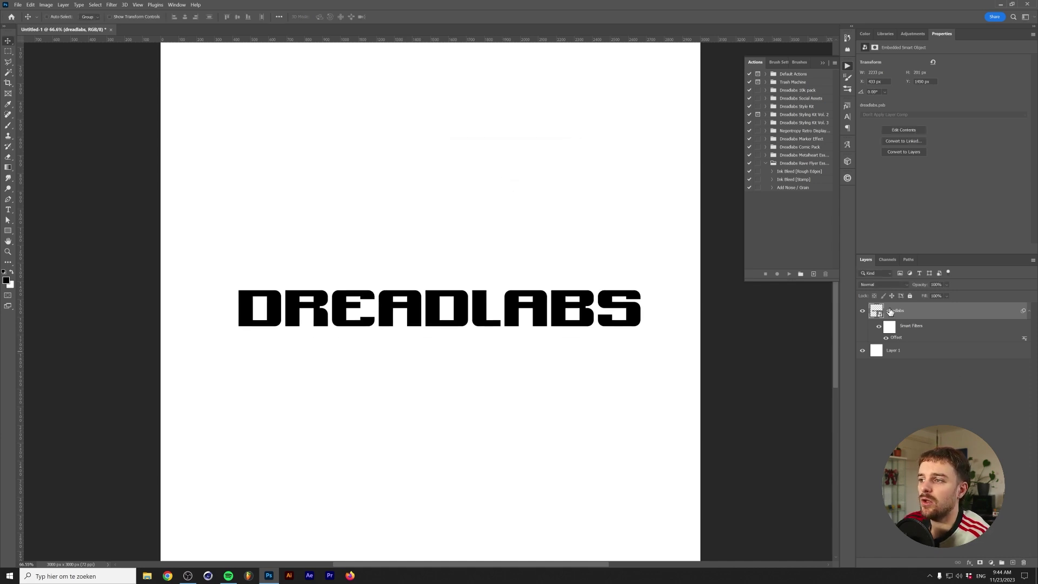
Paint loose black brush strokes across the lettering on the Offset filter's mask.
click(887, 329)
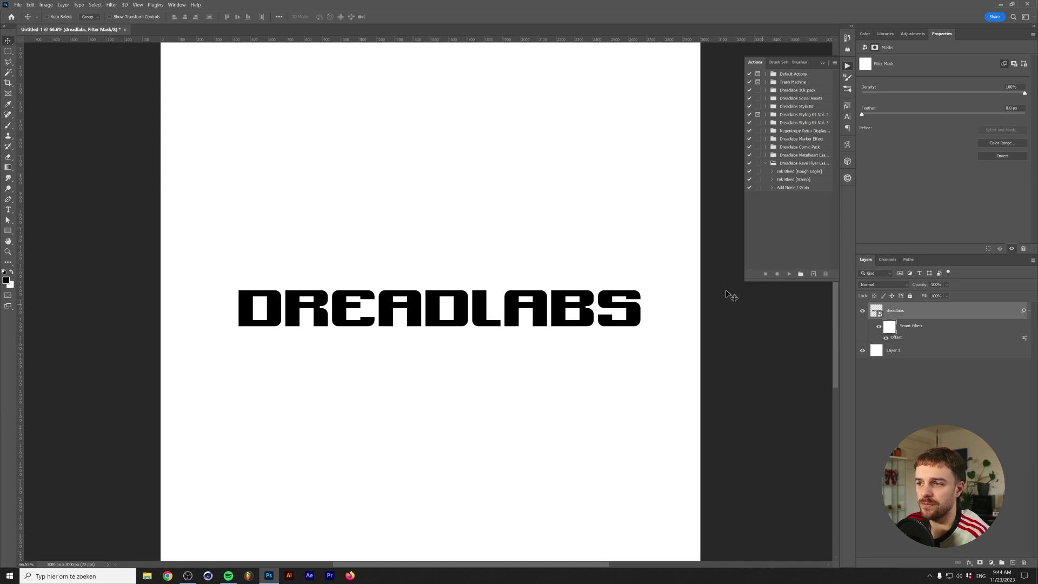
key(b)
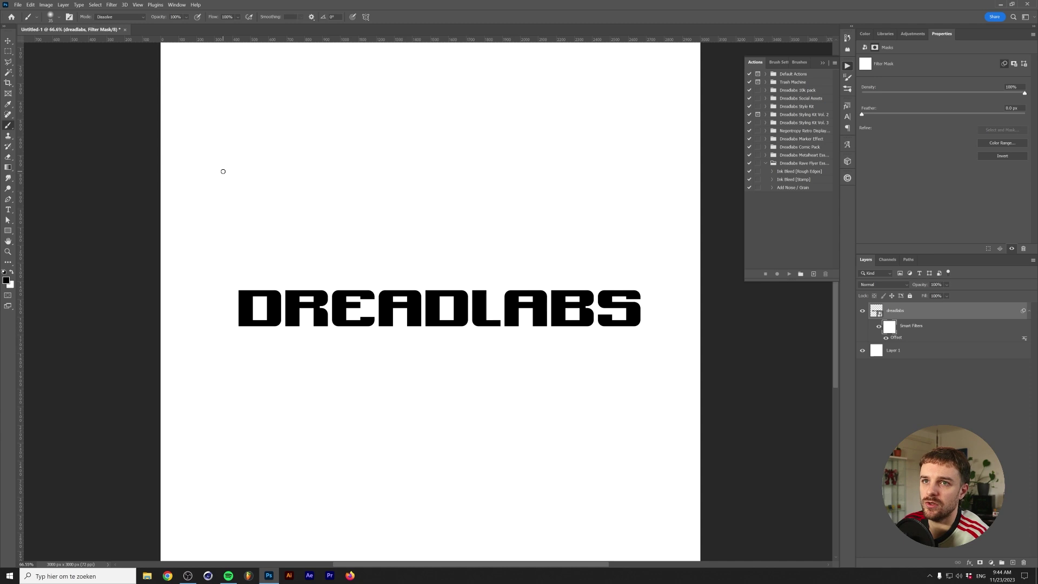
click(51, 17)
click(796, 316)
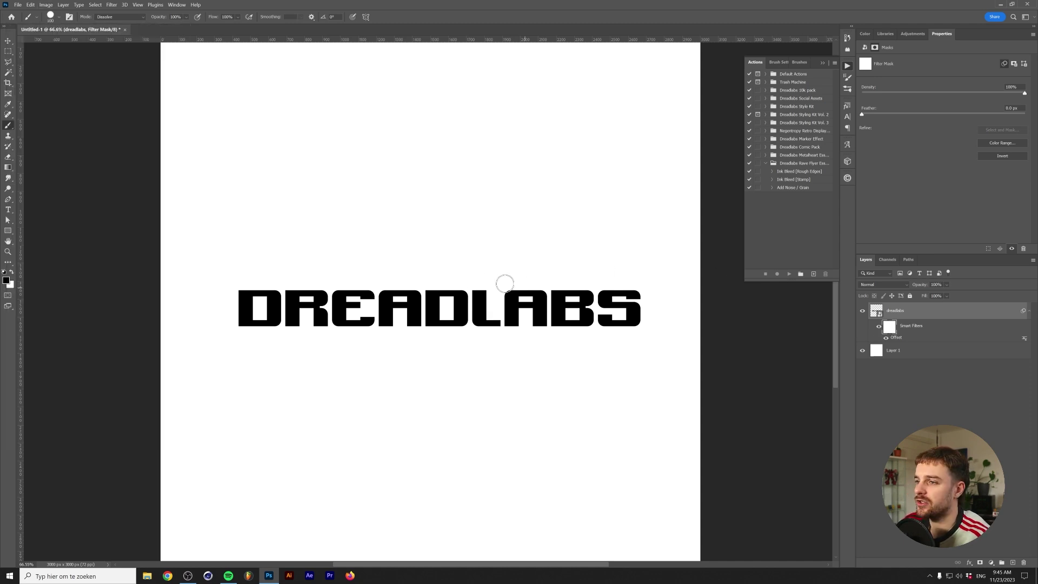
mouse_move(454, 276)
mouse_down()
mouse_move(466, 341)
mouse_move(422, 308)
mouse_move(248, 294)
mouse_move(336, 319)
mouse_move(427, 298)
mouse_move(506, 316)
mouse_move(565, 284)
mouse_move(618, 334)
mouse_move(647, 301)
mouse_move(503, 314)
mouse_move(254, 302)
mouse_move(213, 326)
mouse_move(264, 333)
mouse_move(313, 282)
mouse_move(383, 342)
mouse_move(428, 283)
mouse_move(494, 337)
mouse_move(513, 290)
mouse_up()
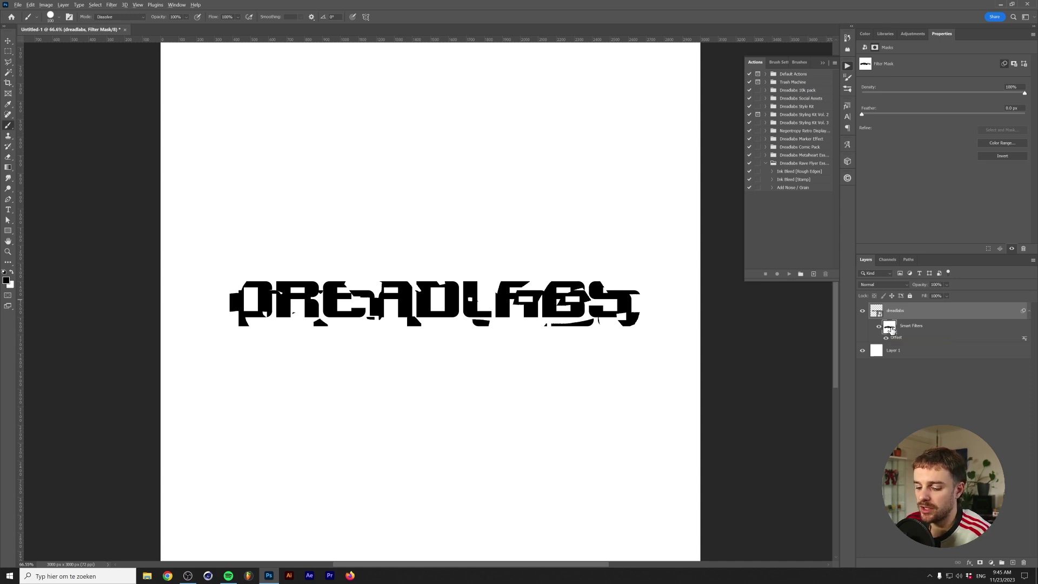
View the filter mask on its own, return to the artwork and clear the strokes by filling the mask with white.
alt+click(890, 329)
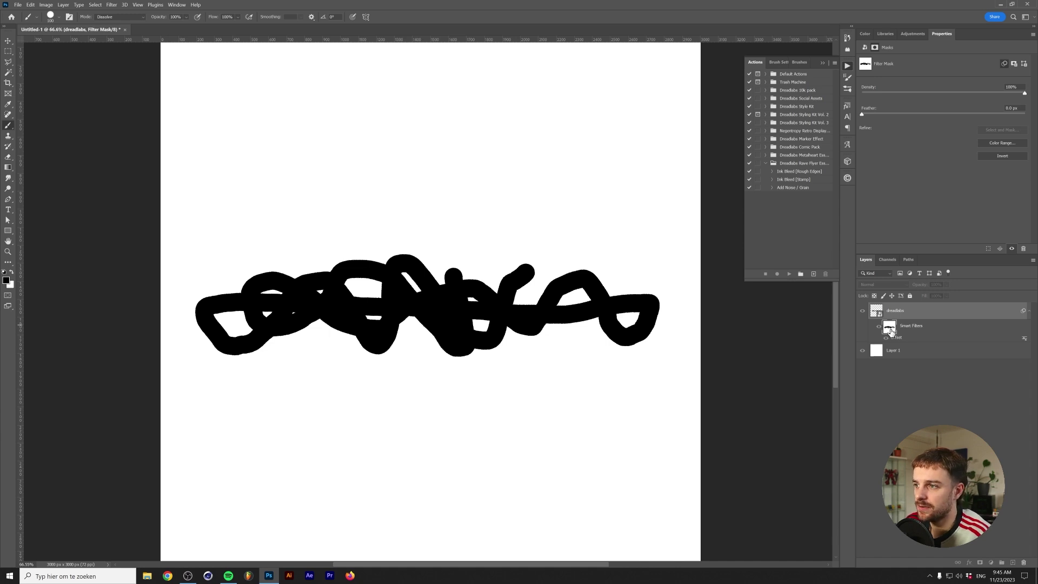
alt+click(891, 329)
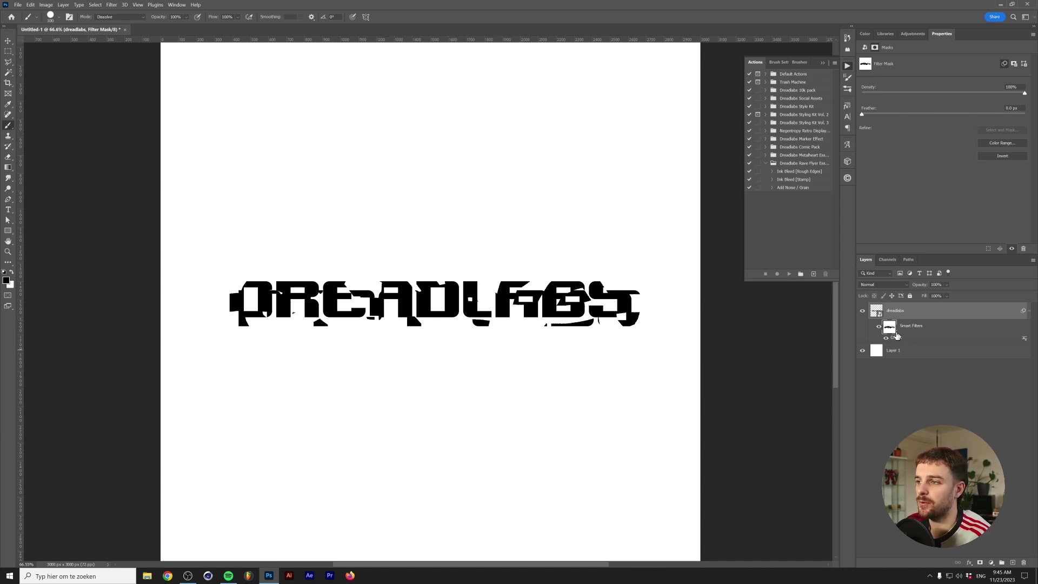
key(ctrl+BackSpace)
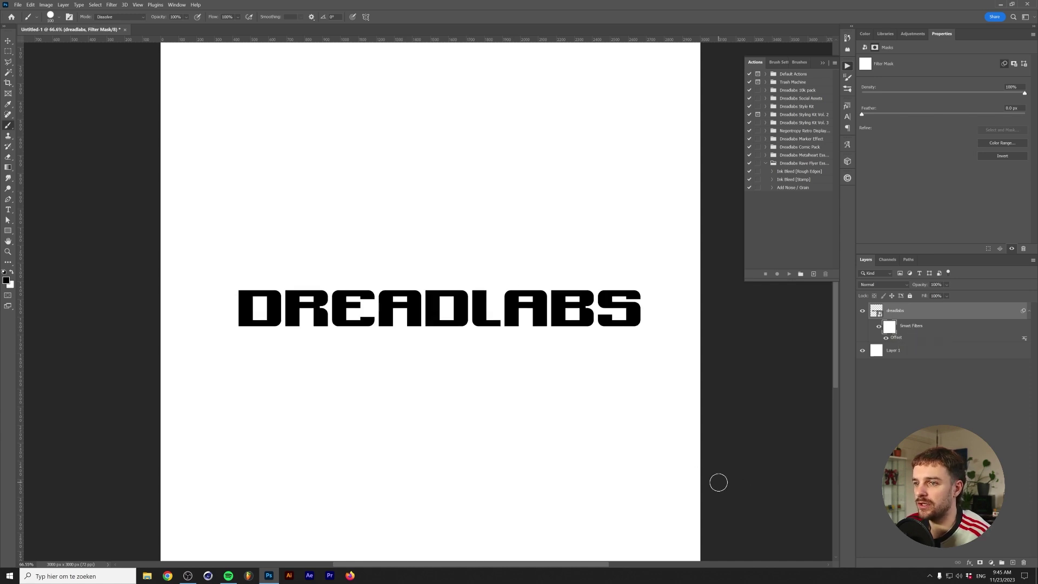
Add a new layer above the dreadlabs layer and render Clouds on it.
click(1014, 562)
click(111, 5)
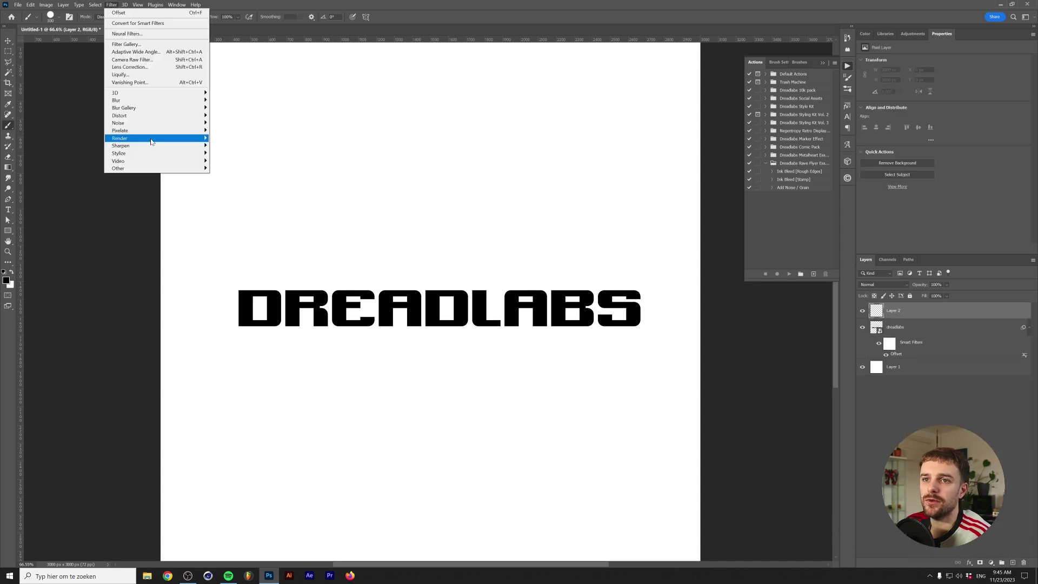
mouse_move(151, 138)
click(223, 164)
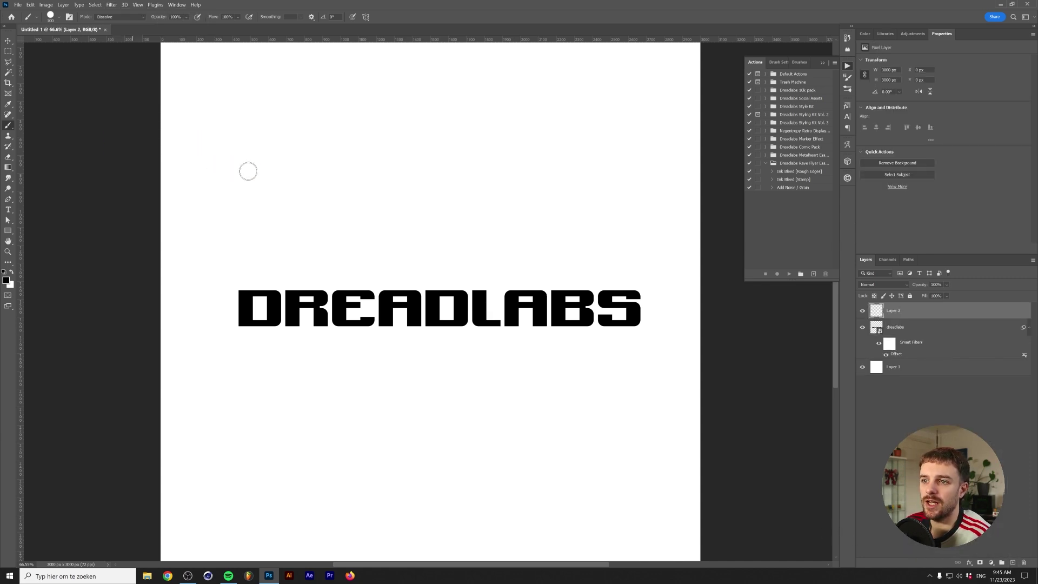
Apply a Mosaic filter with a cell size of 20 square to the clouds layer.
click(110, 6)
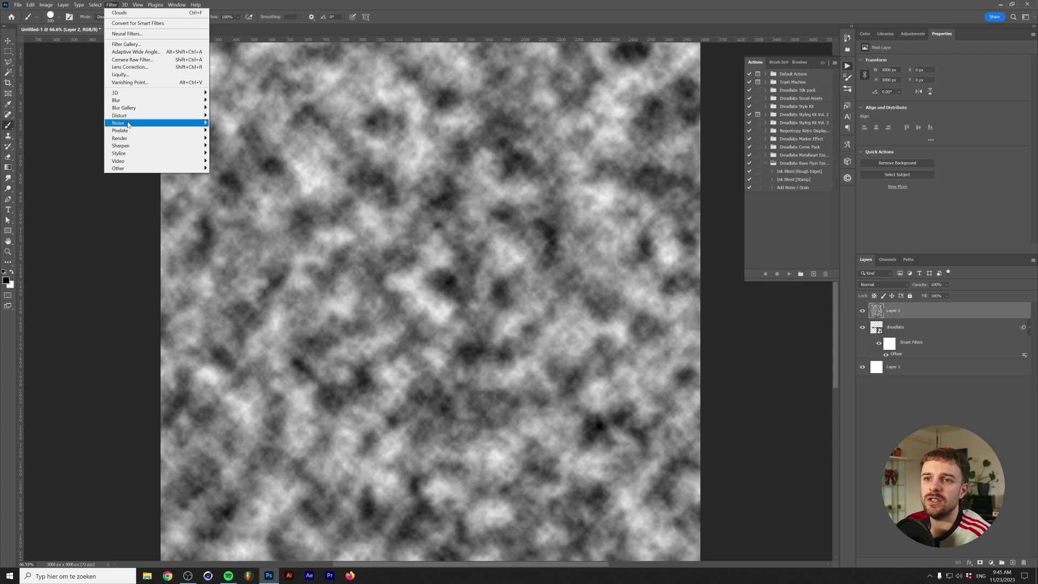
mouse_move(129, 125)
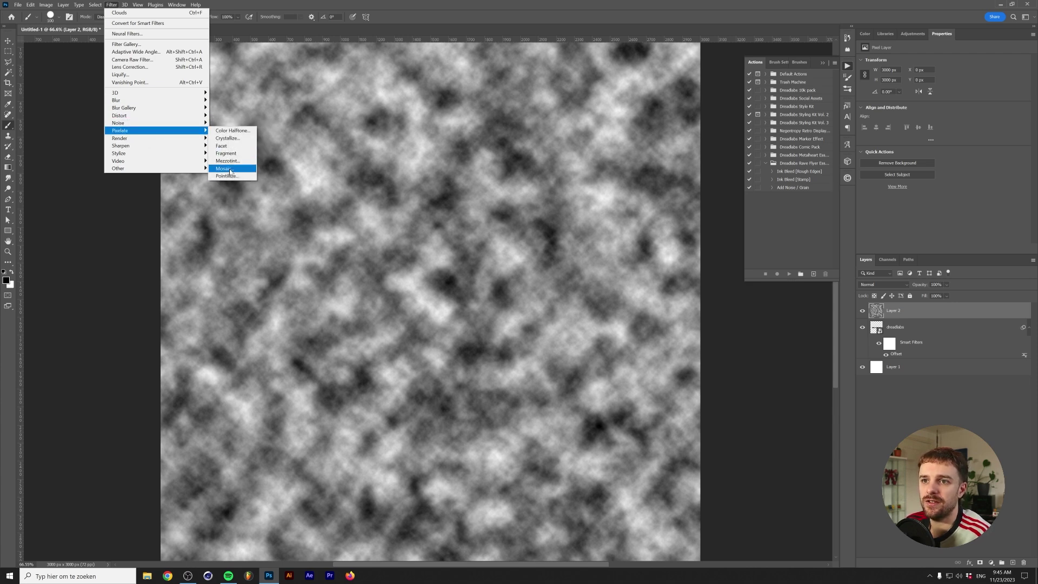
click(233, 170)
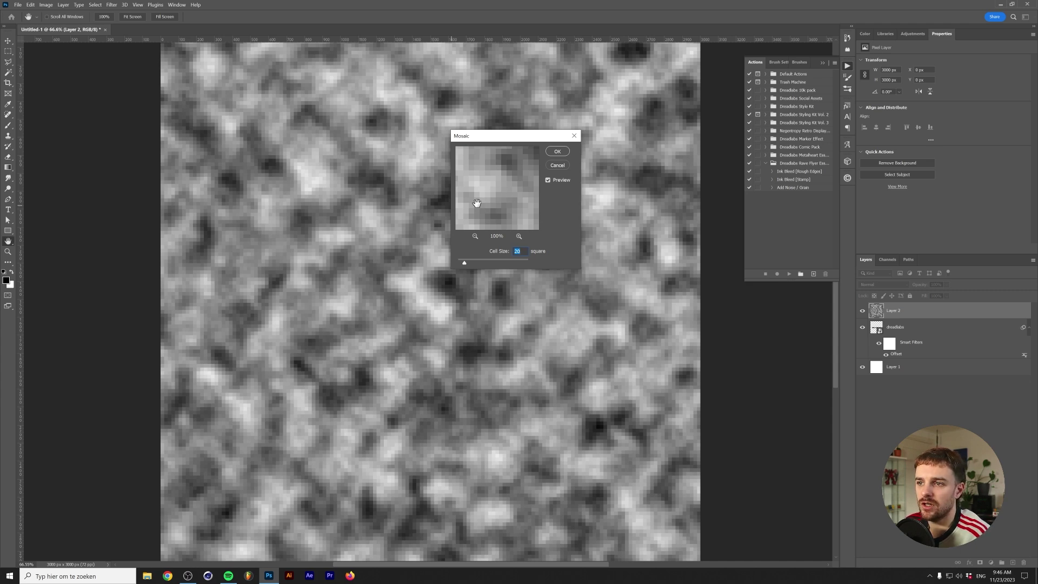
text(2)
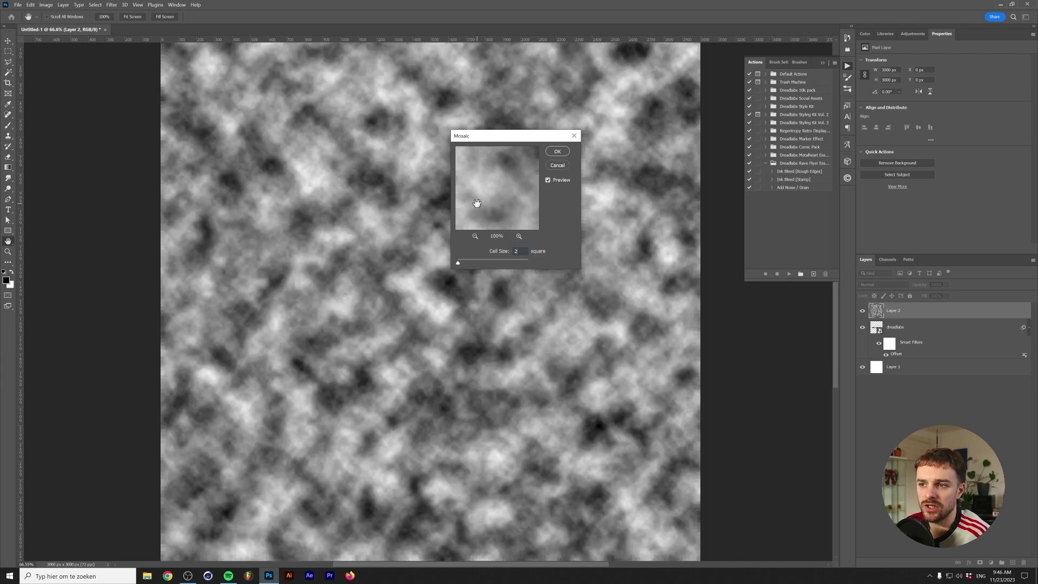
text(0)
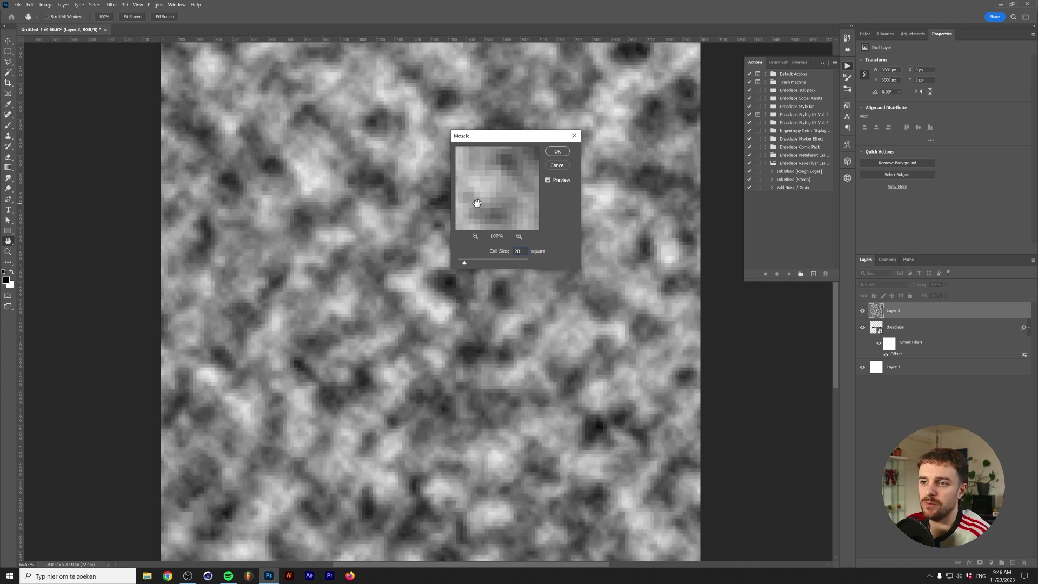
click(556, 152)
Apply Curves to the clouds layer, raising a shadow point to the maximum and lowering a highlight point to input 191, output 0.
click(45, 5)
mouse_move(97, 23)
click(138, 38)
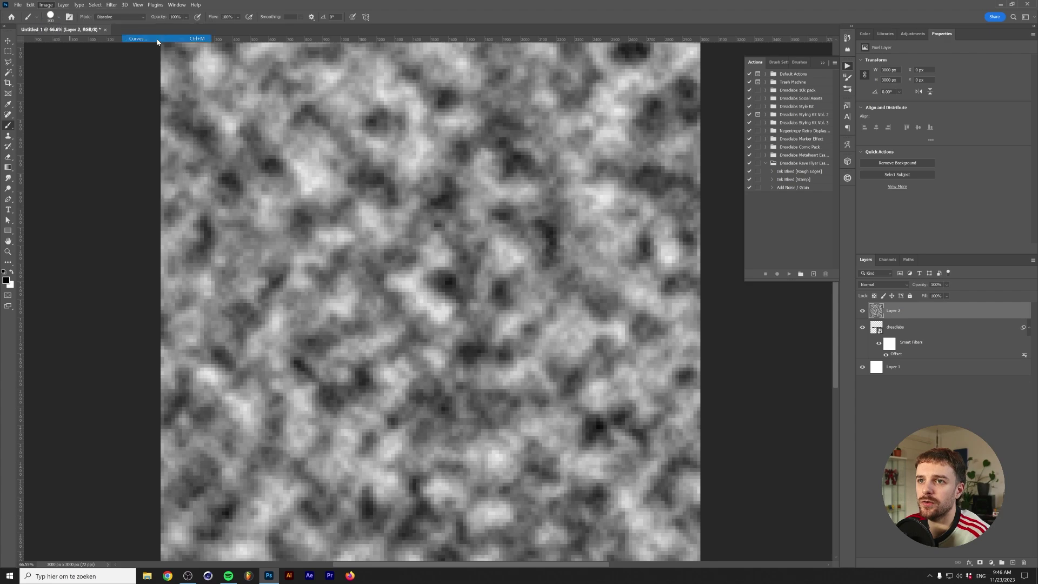
drag(560, 413, 560, 368)
drag(602, 338, 615, 436)
drag(560, 368, 566, 336)
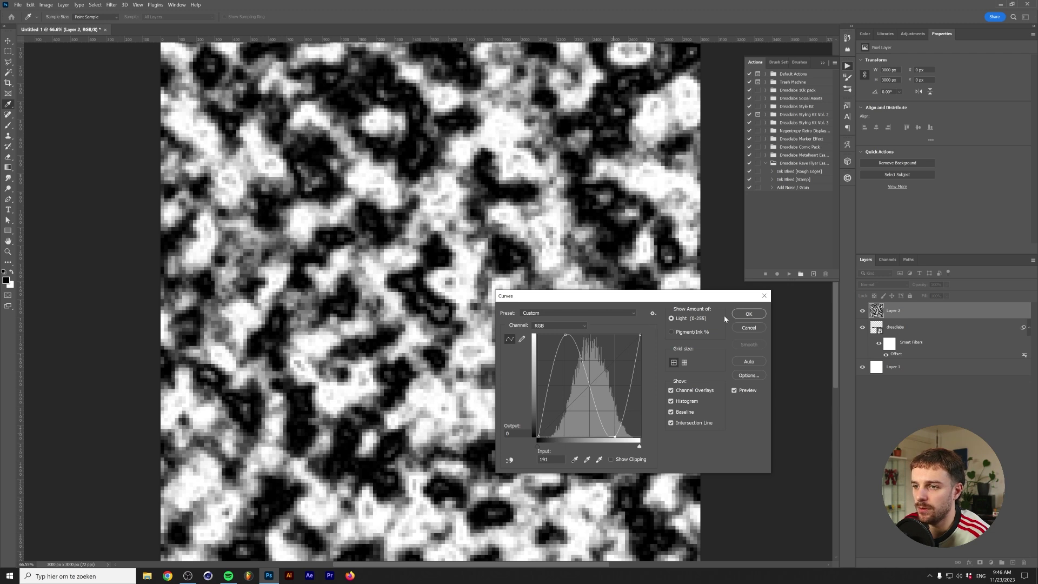
key(Return)
Apply a Threshold adjustment with a level of about 93 to the pixelated clouds layer.
click(46, 5)
click(46, 4)
click(46, 4)
mouse_move(81, 23)
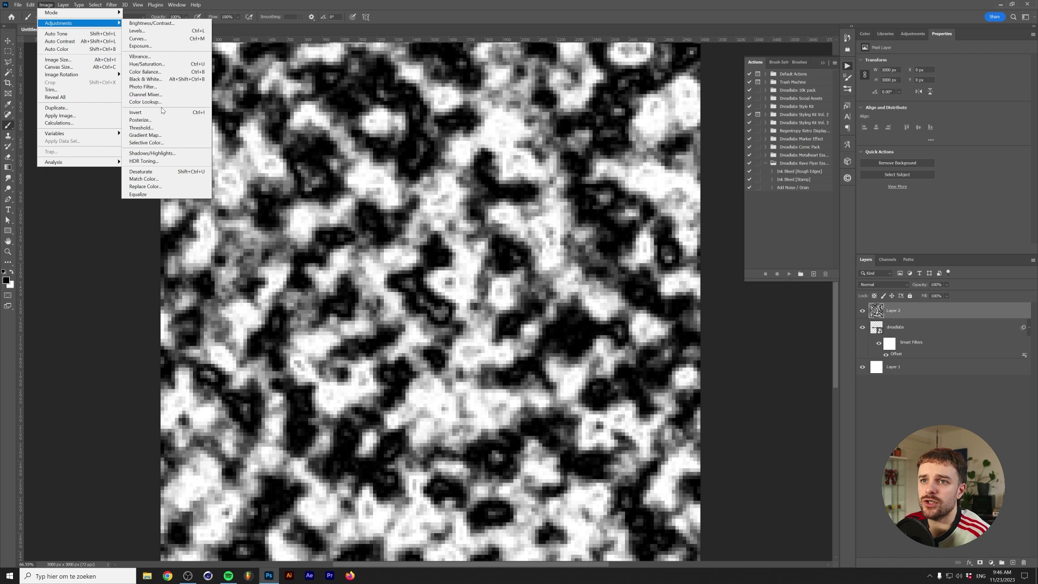
click(158, 128)
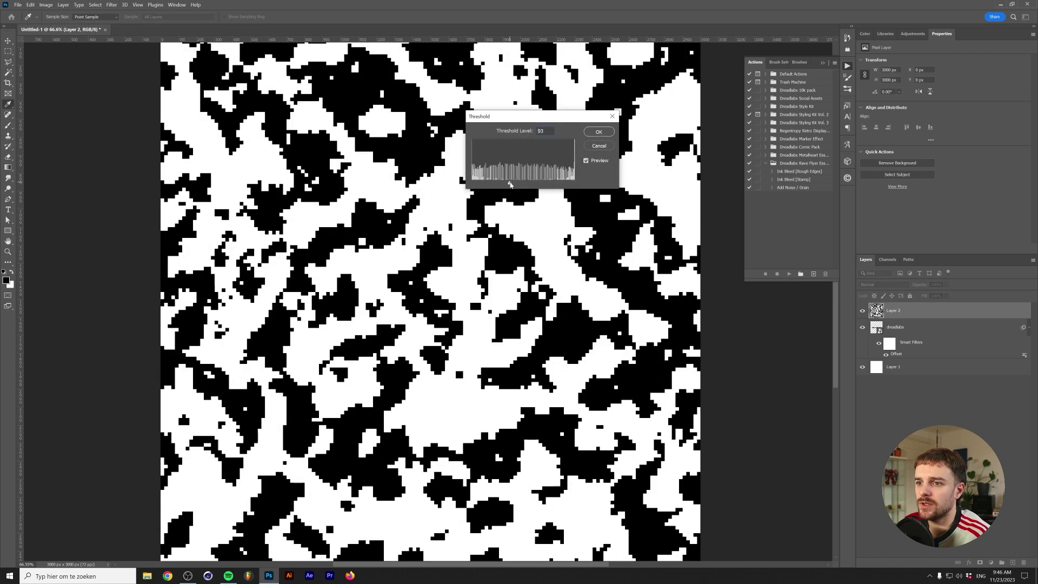
drag(508, 183, 511, 183)
click(597, 135)
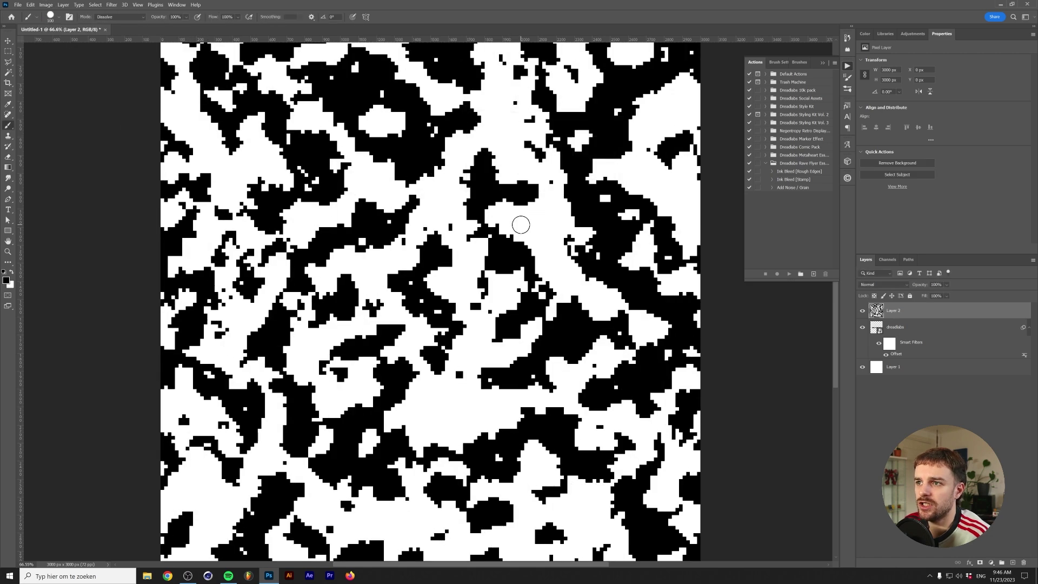
Copy the pixelated clouds layer, hide it, and paste the pattern into the dreadlabs Offset filter mask, returning to normal view without a selection.
ctrl+click(875, 310)
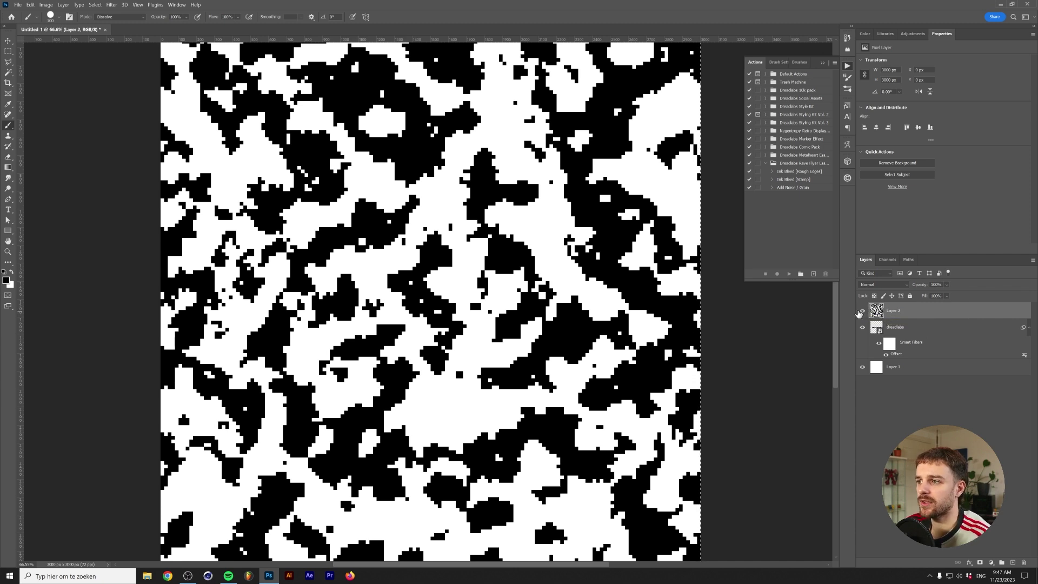
click(862, 311)
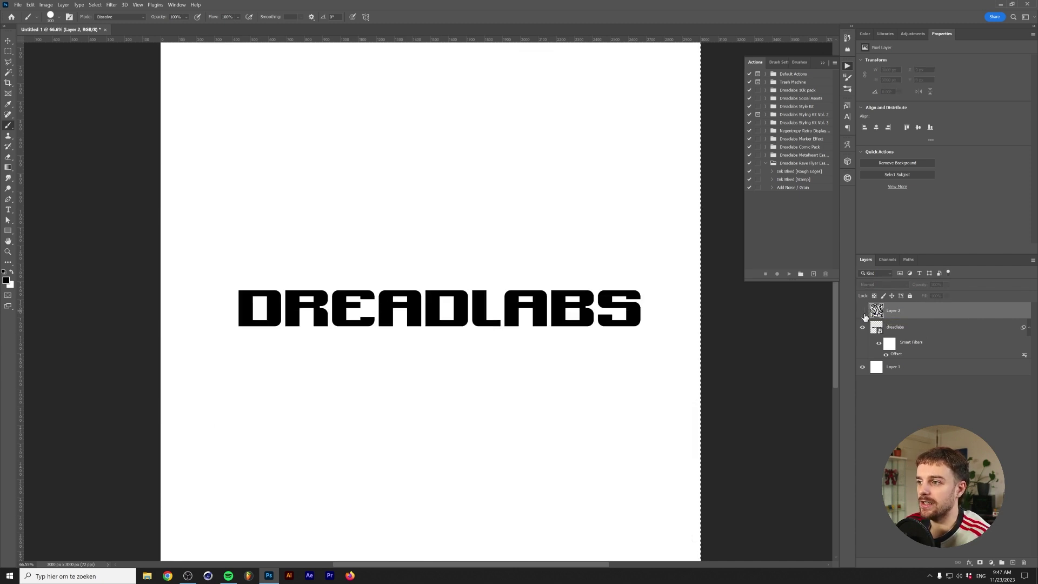
click(889, 344)
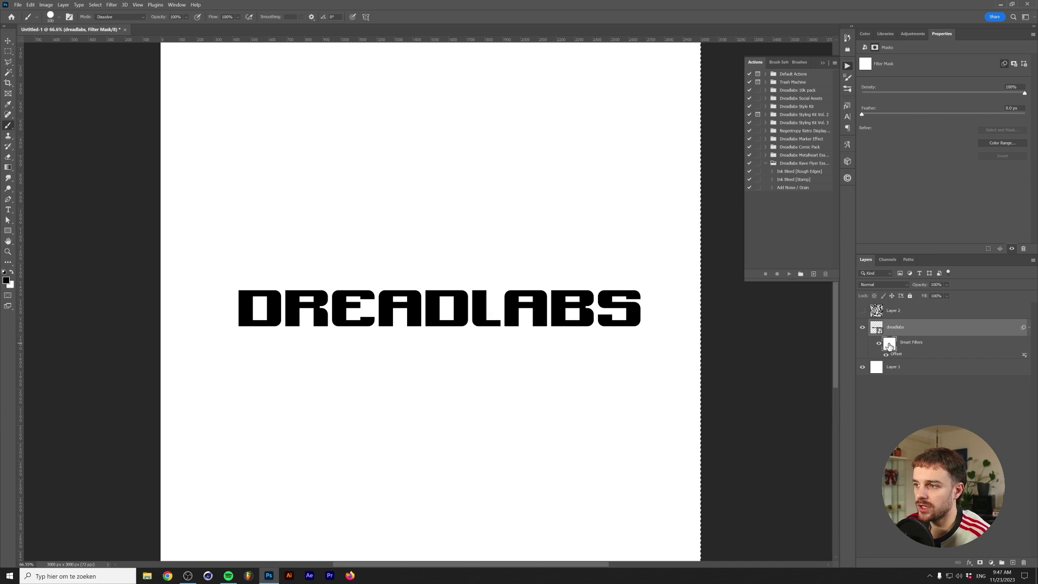
alt+click(890, 346)
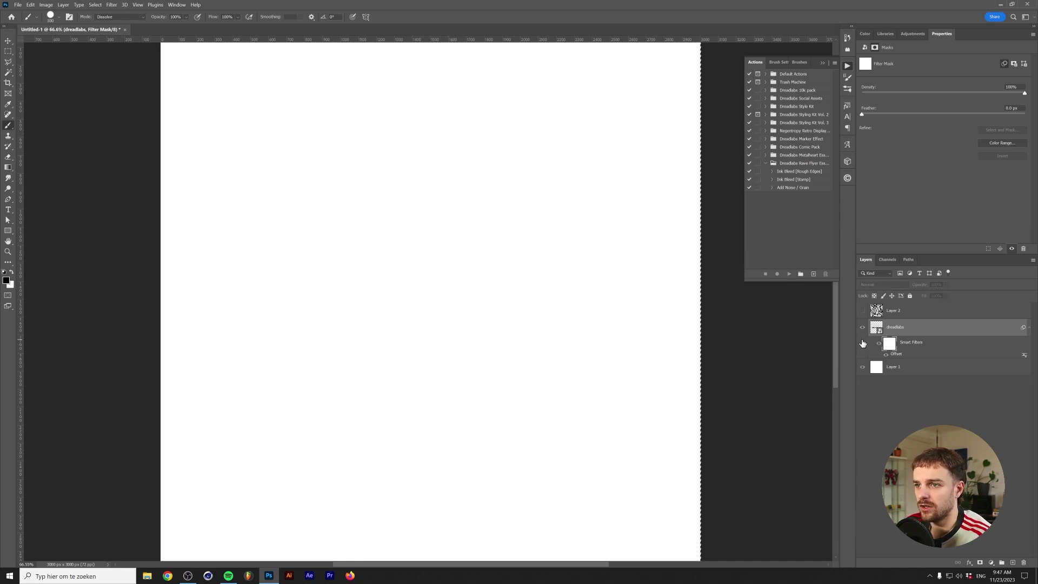
key(ctrl+v)
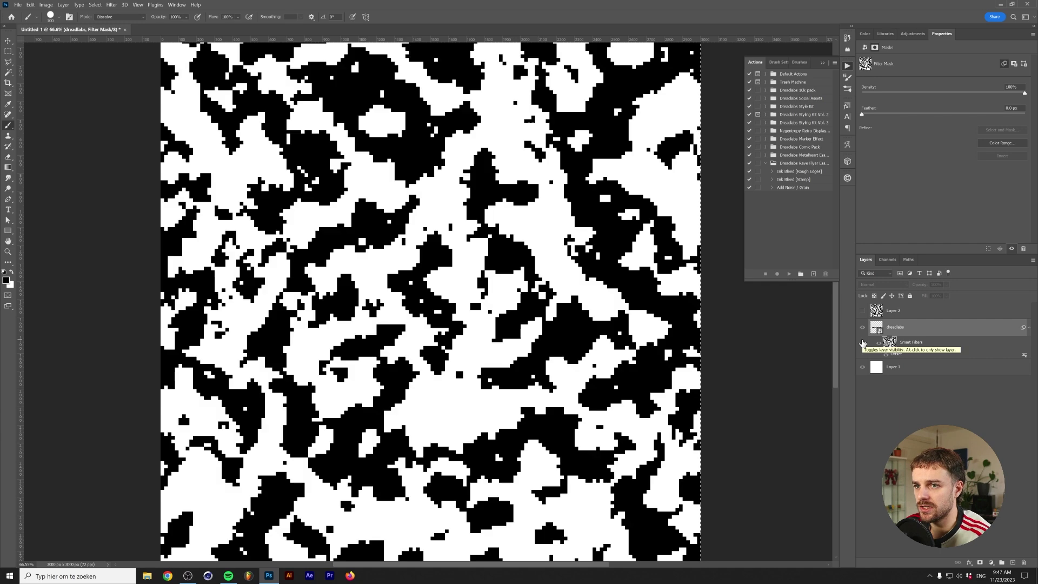
alt+click(889, 346)
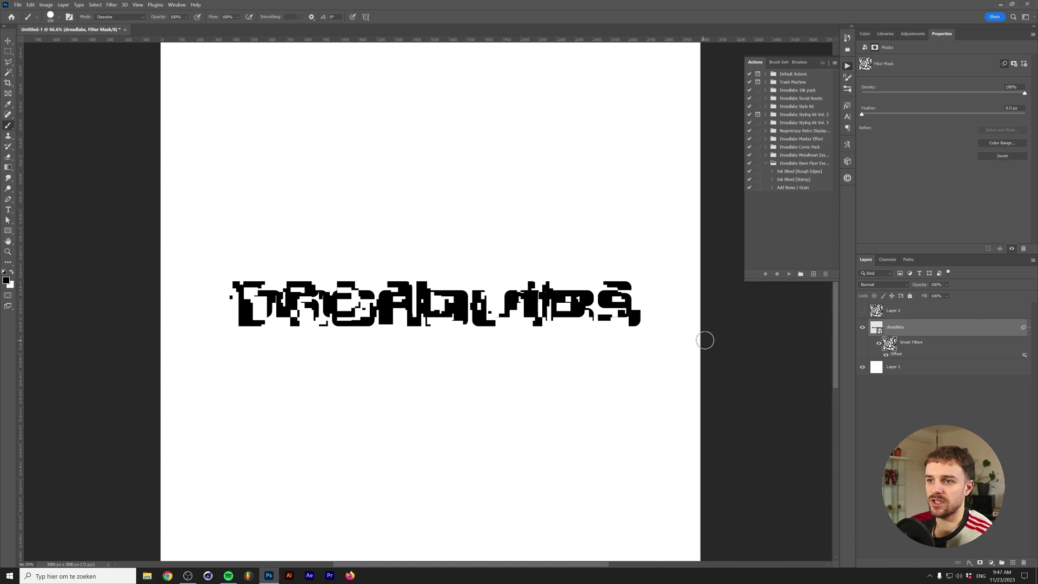
key(ctrl+d)
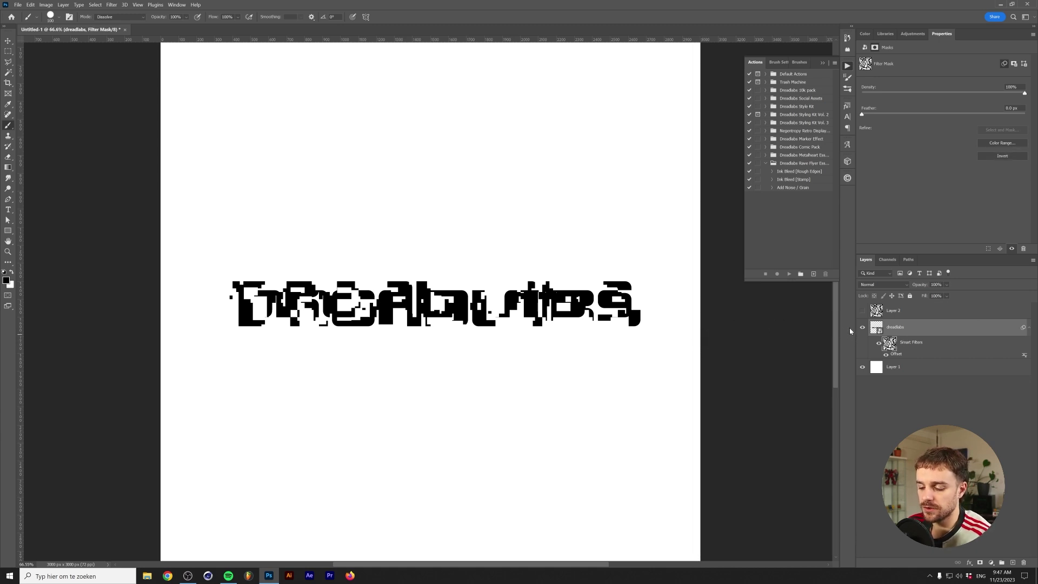
Free-transform the Offset filter mask on the dreadlabs layer to squeeze its pixelated pattern horizontally.
click(889, 343)
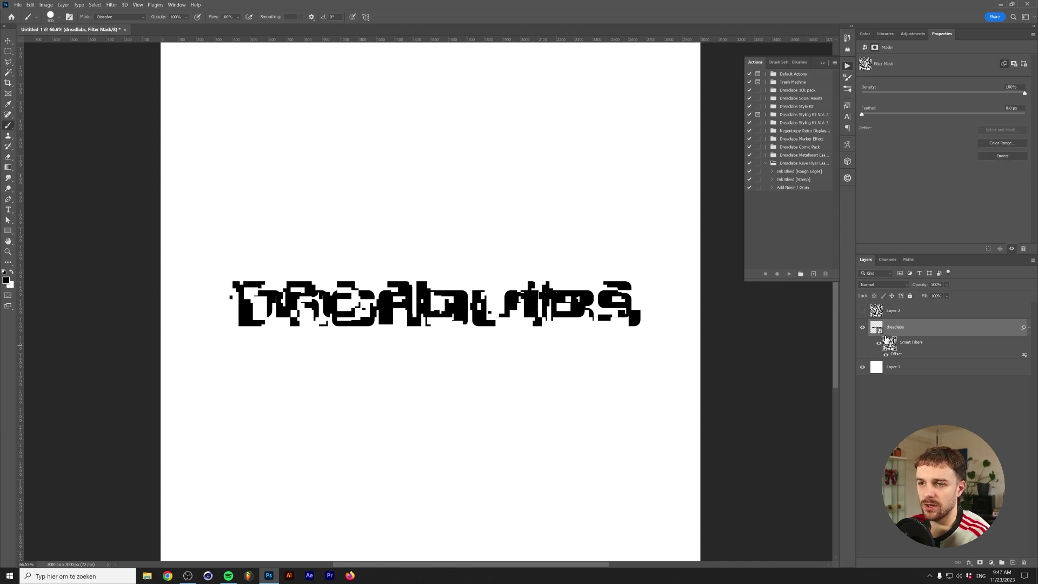
key(ctrl+t)
mouse_move(703, 298)
mouse_down()
mouse_move(651, 300)
mouse_move(811, 299)
mouse_move(648, 300)
mouse_move(702, 300)
mouse_up()
key(ctrl+minus)
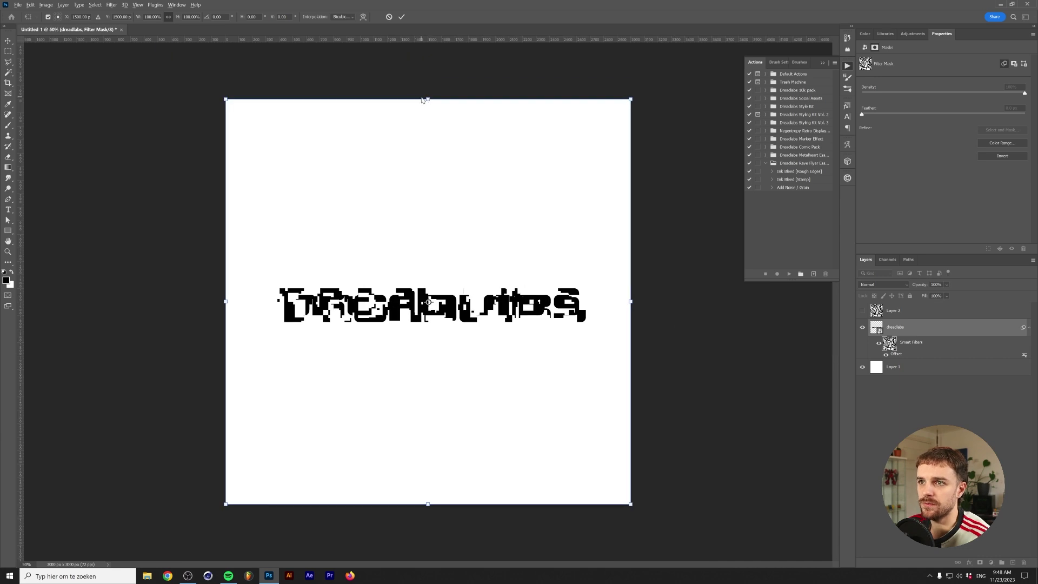
drag(427, 99, 468, 99)
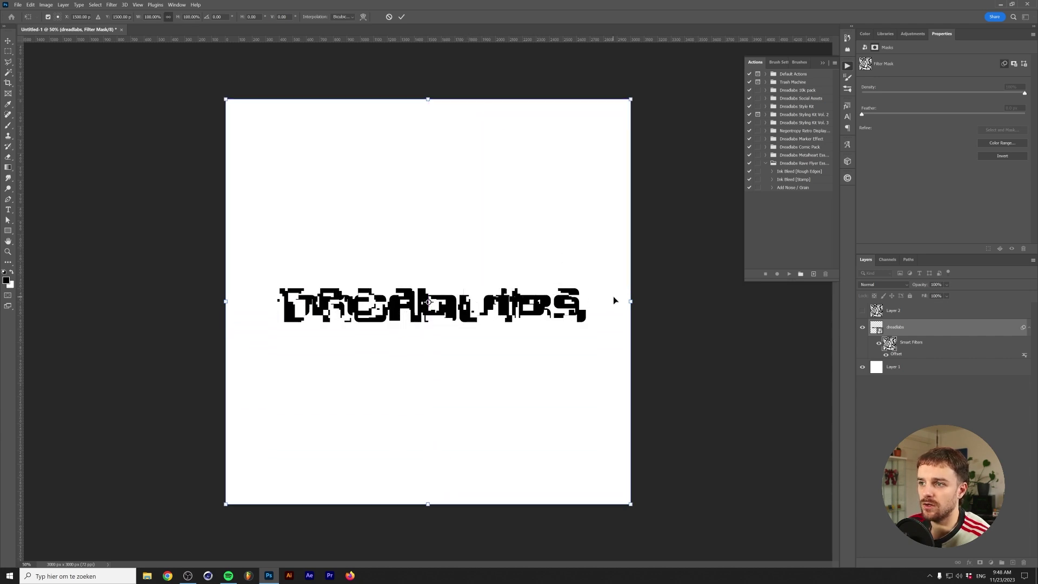
drag(633, 301, 592, 301)
click(401, 16)
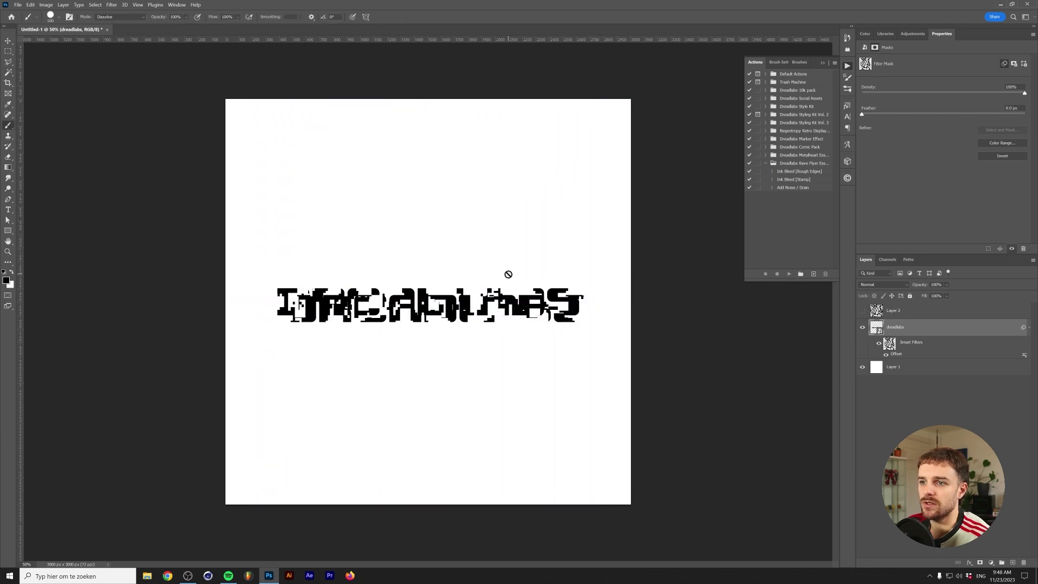
Try an Offset of 10 pixels horizontally and 10 pixels vertically on the dreadlabs smart filter.
double_click(896, 355)
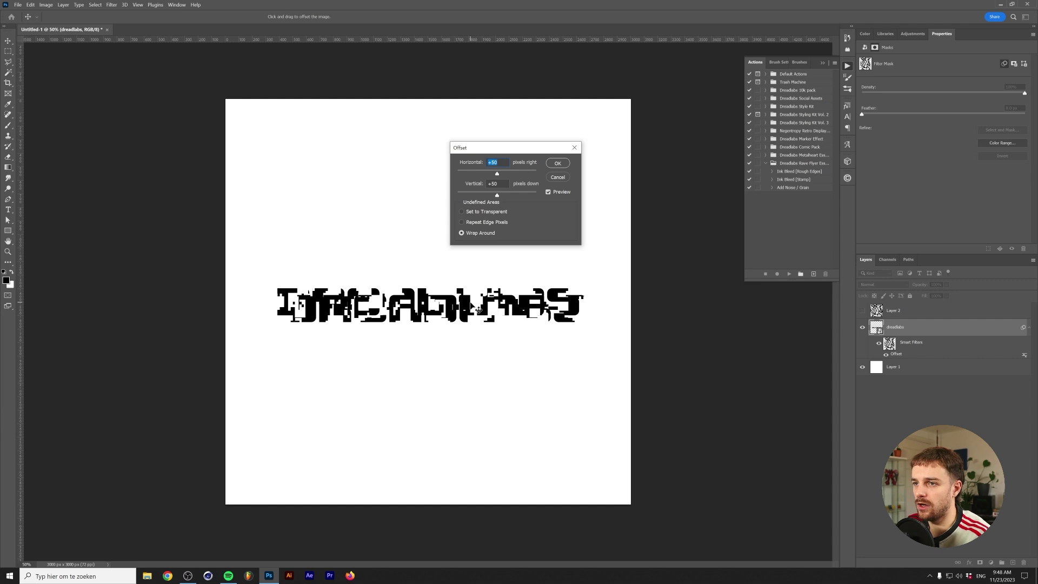
text(10)
key(Tab)
text(10)
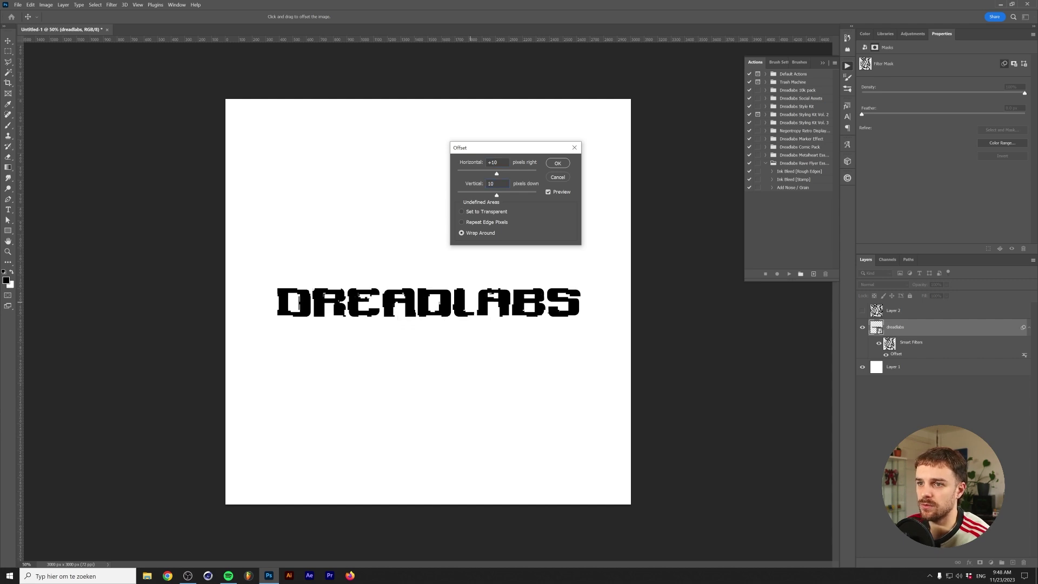
key(Return)
scroll(351, 331, up, 3)
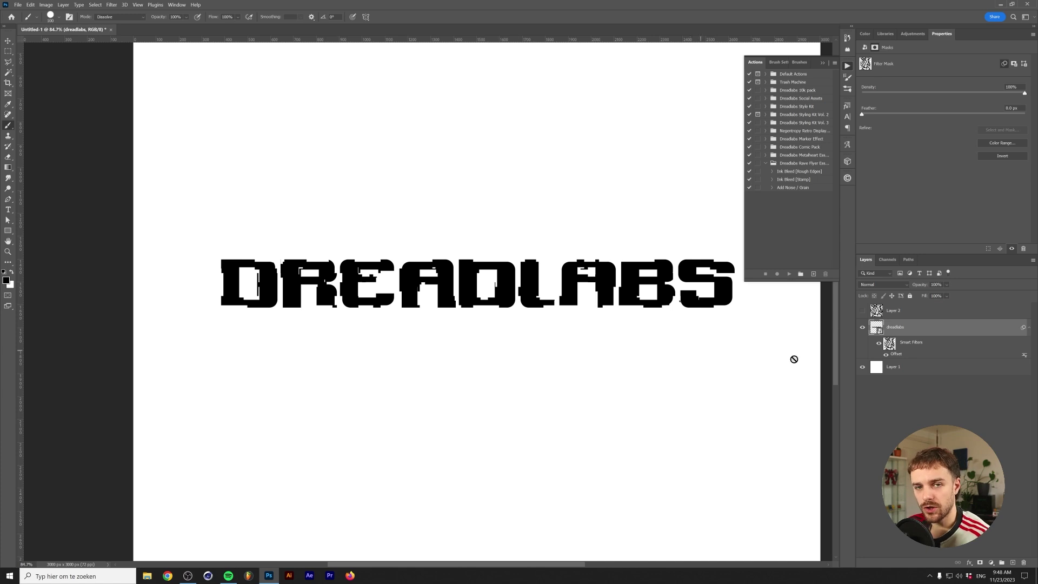
Restore the dreadlabs Offset filter to its earlier displacement of 50 pixels horizontally and vertically.
double_click(897, 354)
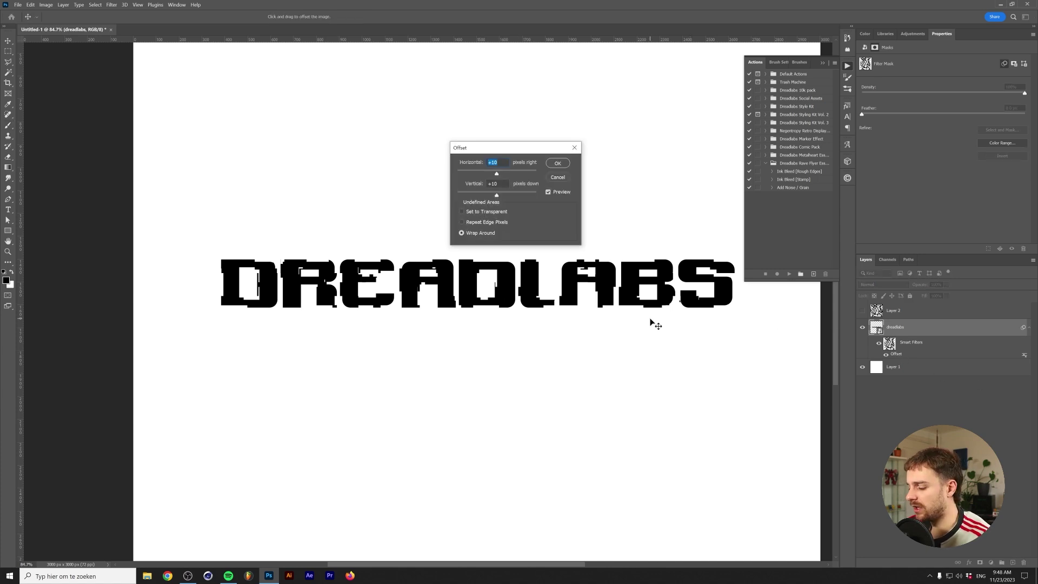
text(100)
key(Return)
key(b)
key(ctrl+0)
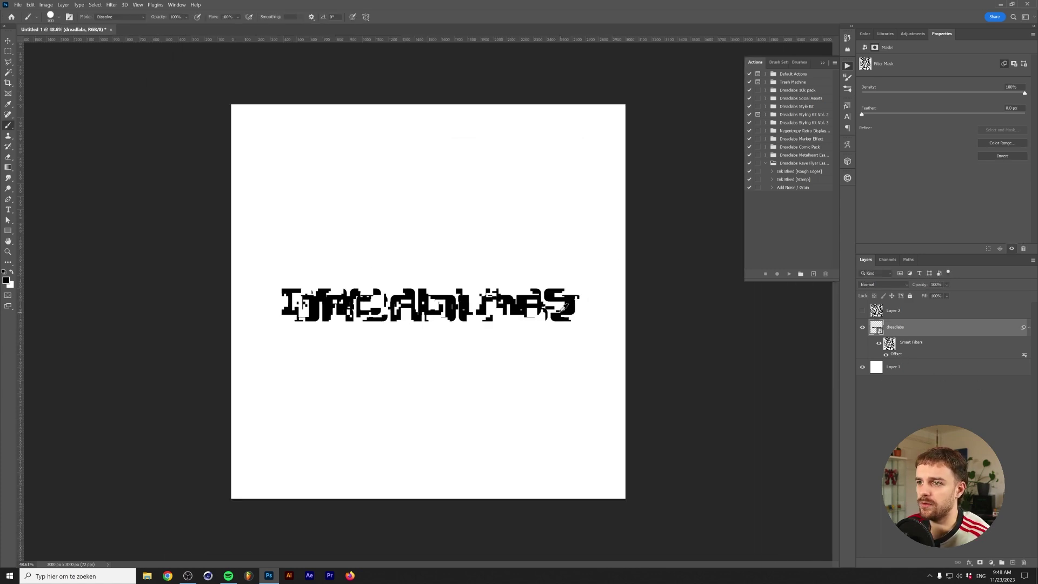
scroll(405, 340, up, 2)
Select the dreadlabs layer and stamp all visible layers into a new merged layer above it.
click(919, 326)
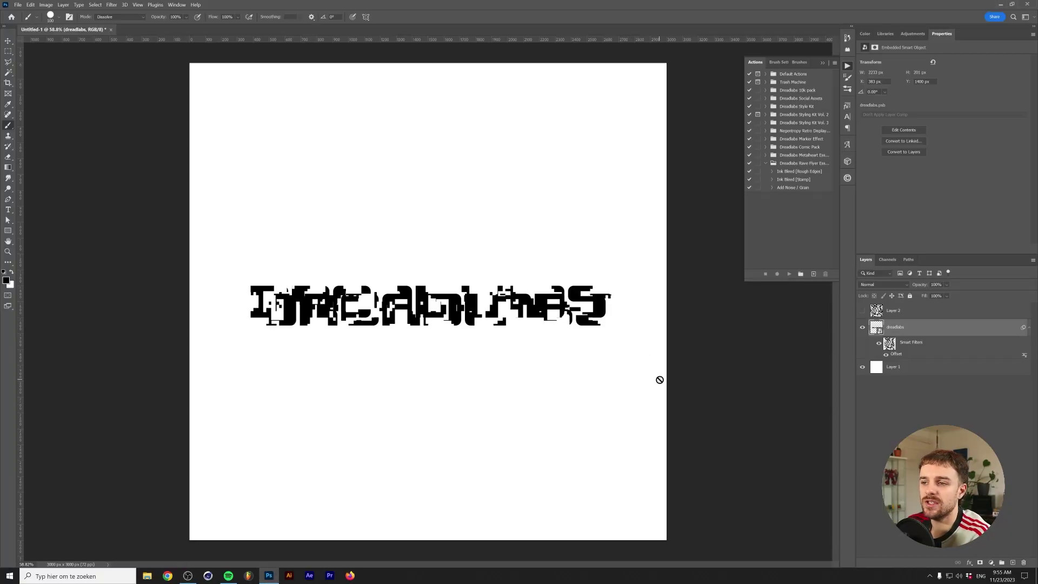
click(892, 396)
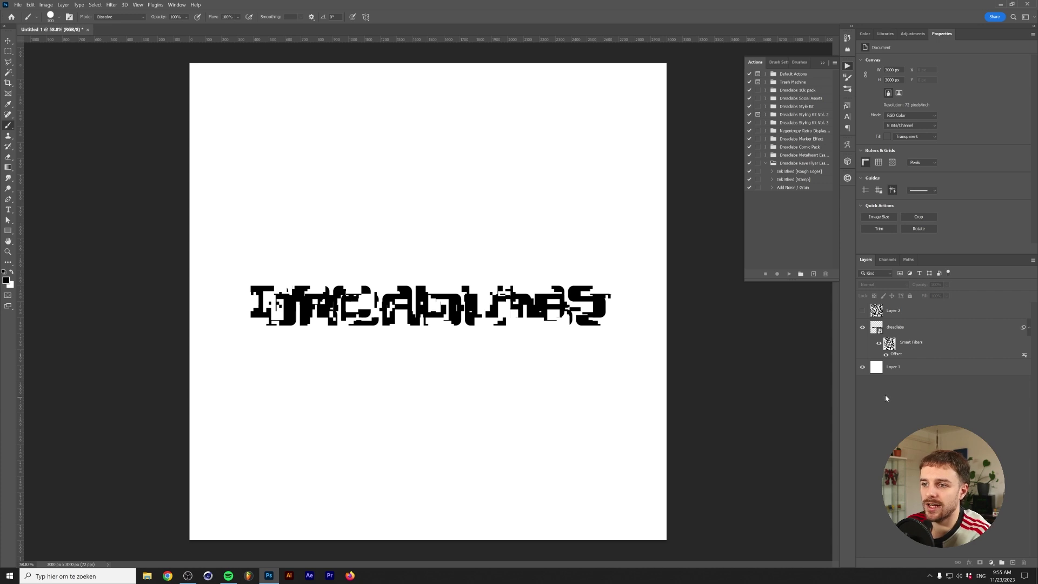
click(927, 327)
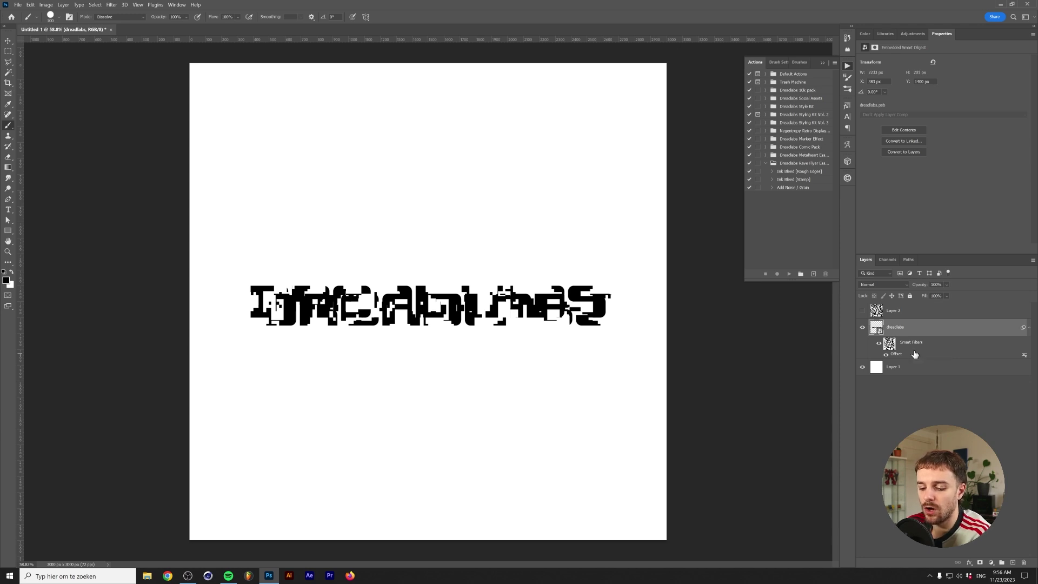
drag(914, 354, 911, 356)
key(ctrl+shift+alt+e)
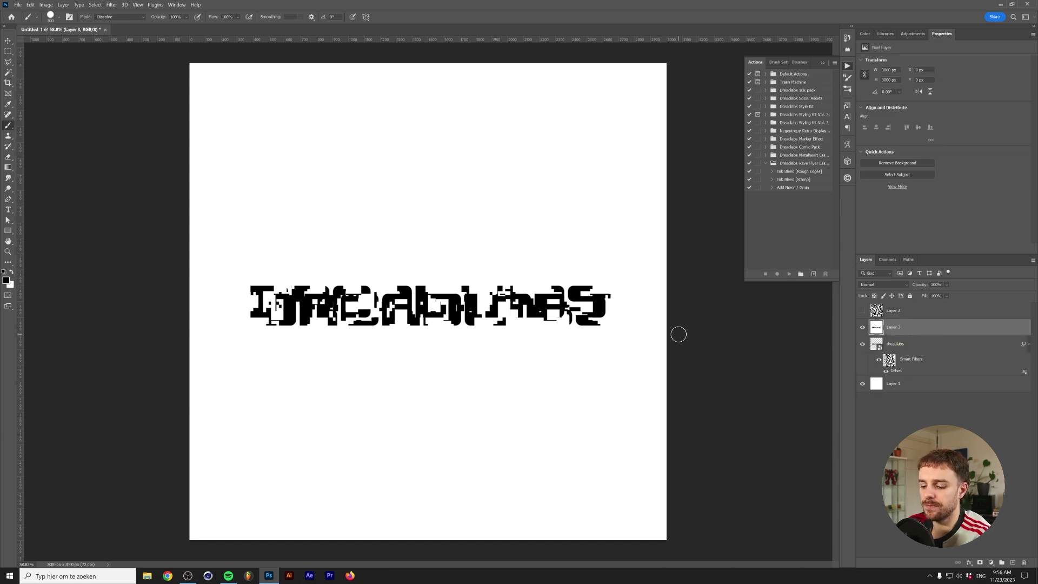
key(v)
mouse_move(576, 331)
mouse_down()
mouse_move(664, 316)
mouse_move(675, 330)
mouse_move(658, 277)
mouse_move(531, 281)
mouse_up()
key(ctrl+z)
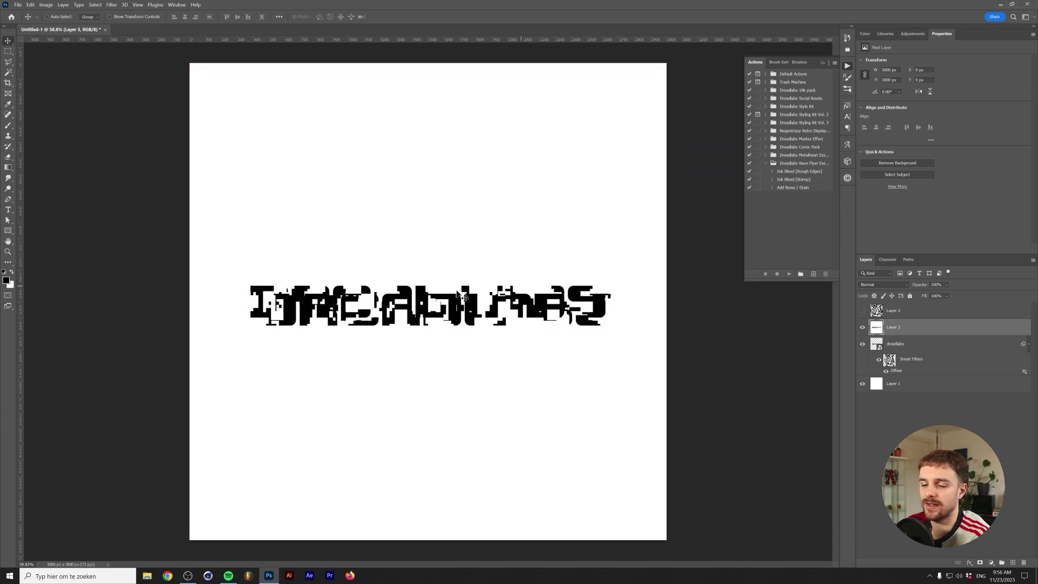
Convert the merged layer to a smart object and apply a Texturizer filter with Sandstone texture, 125% scaling and relief 5.
right_click(933, 331)
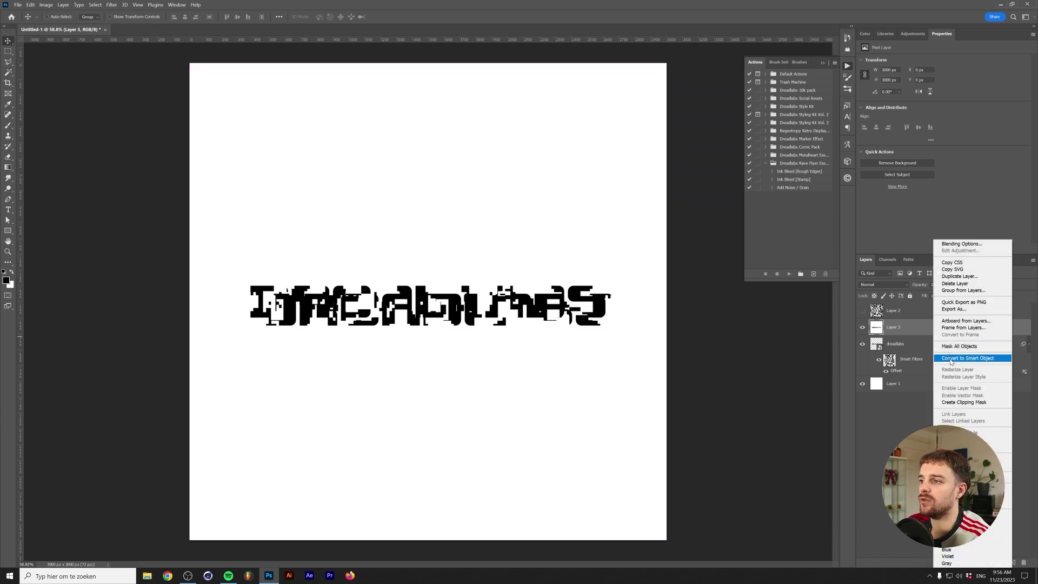
click(947, 360)
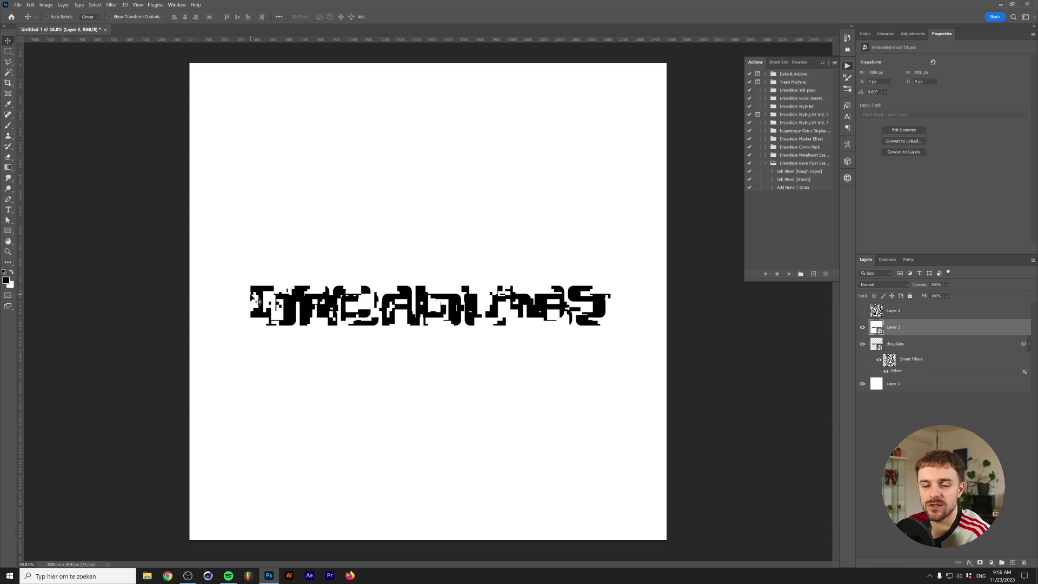
click(112, 4)
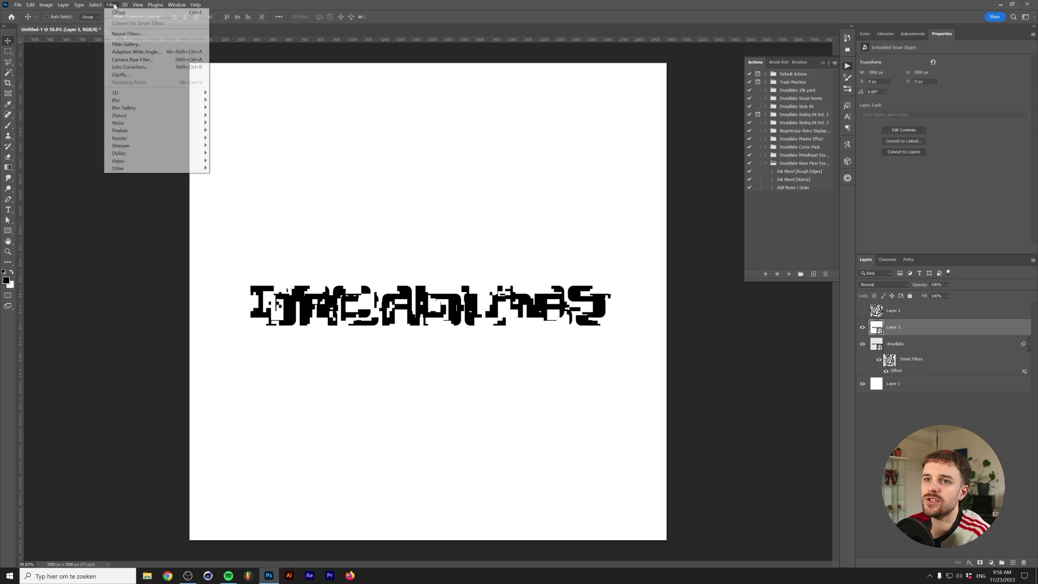
click(142, 46)
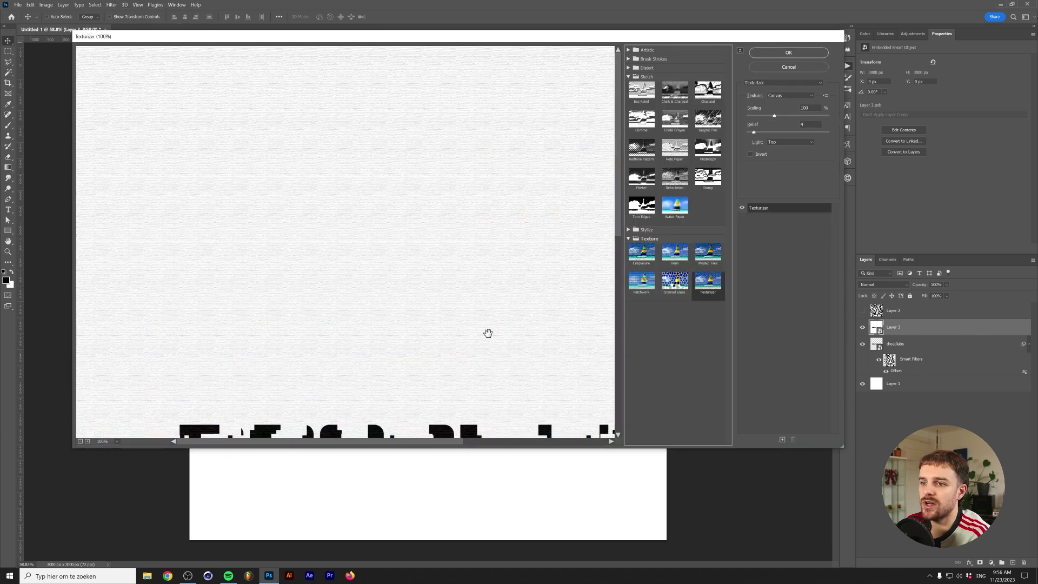
drag(488, 333, 468, 220)
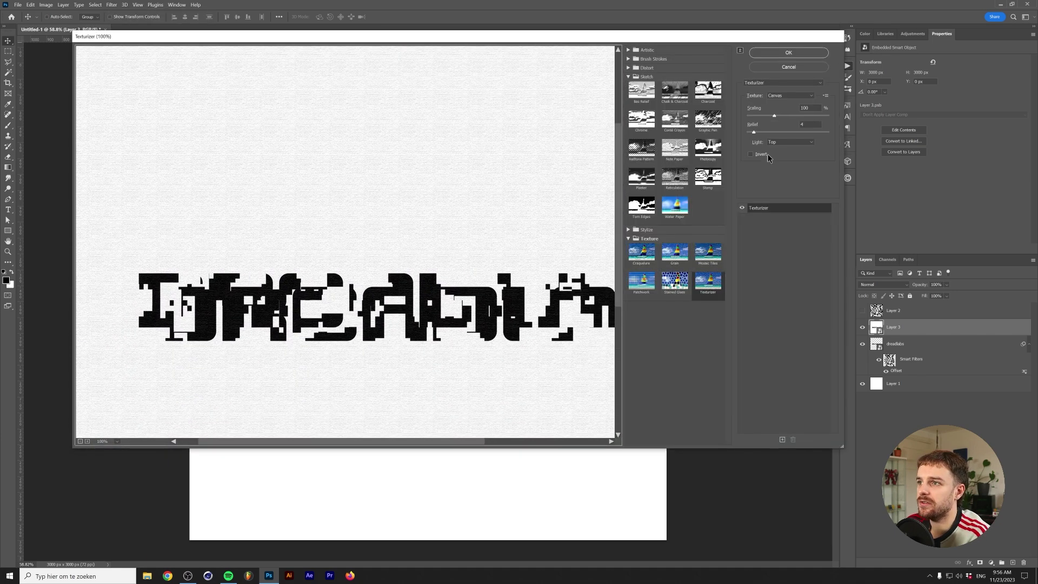
click(789, 95)
click(783, 120)
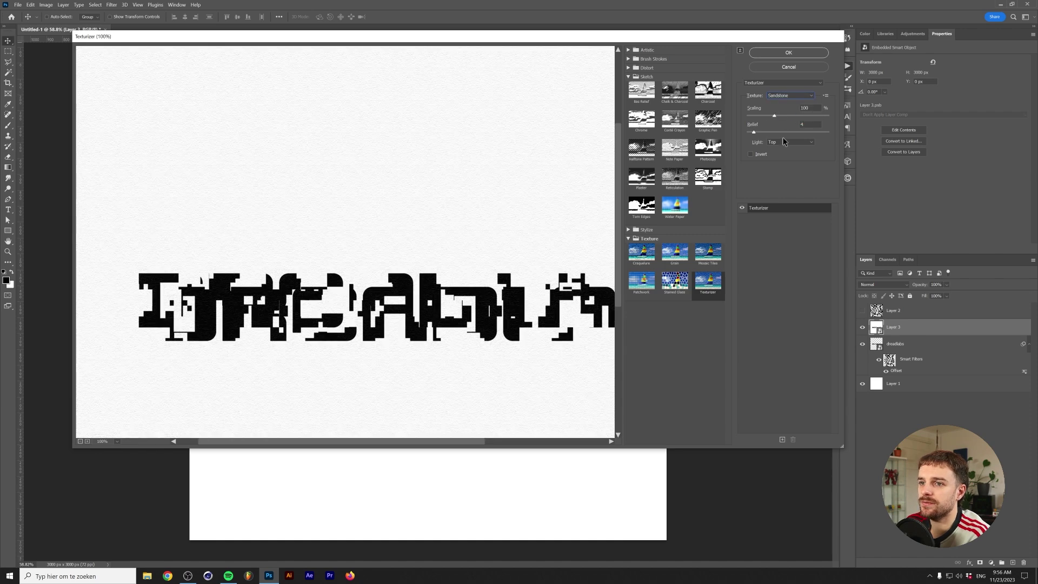
double_click(807, 107)
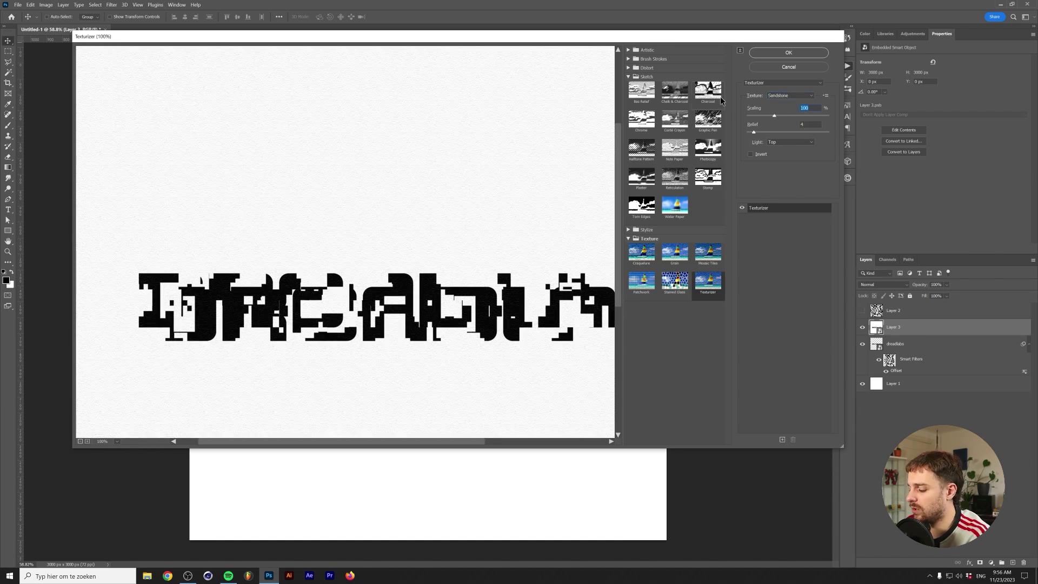
text(125)
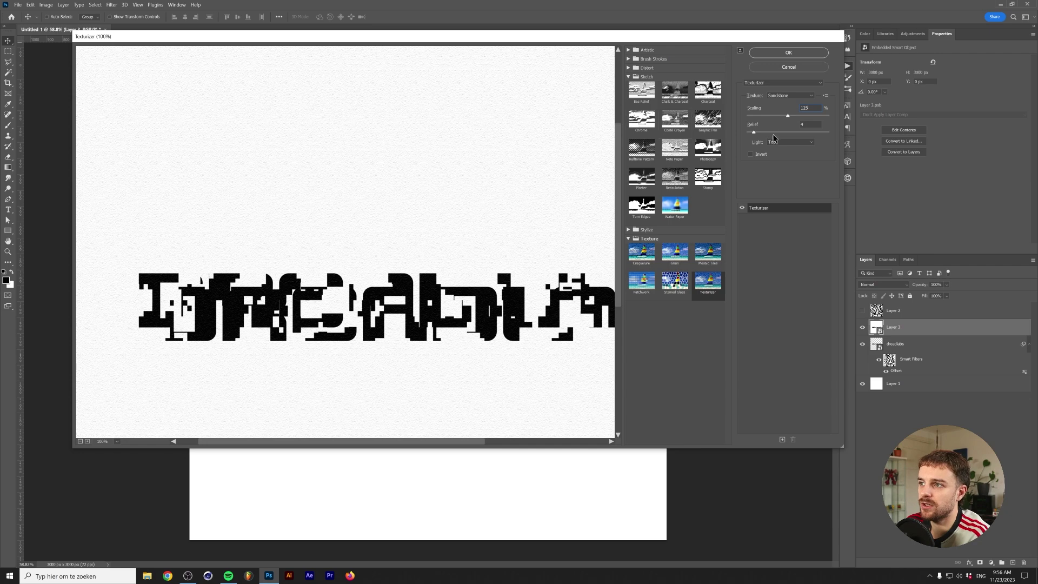
text(5)
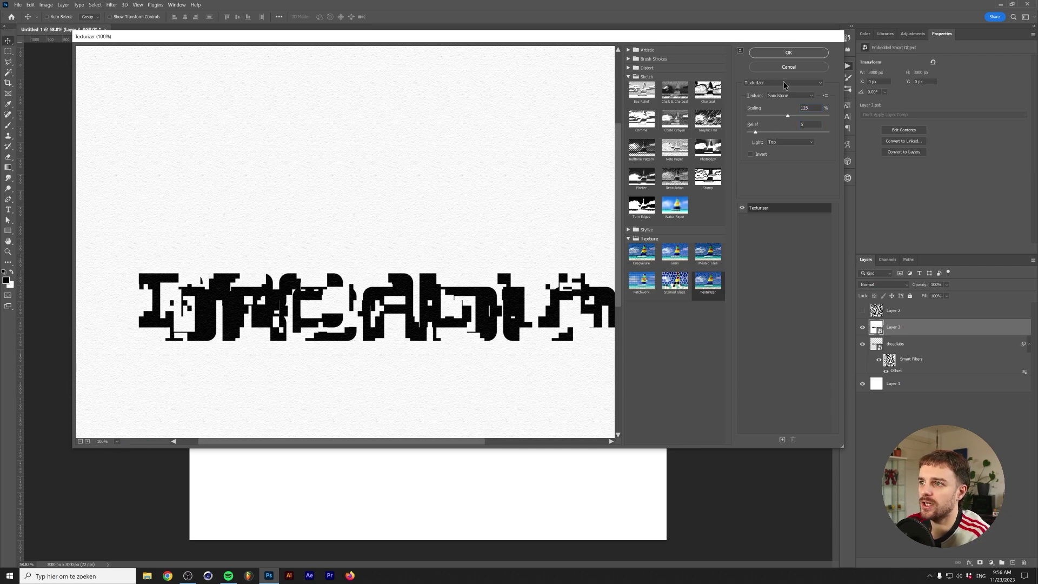
click(789, 52)
Add an Emboss smart filter to the textured merged layer with its angle set to 135°.
scroll(449, 335, up, 10)
scroll(455, 368, down, 10)
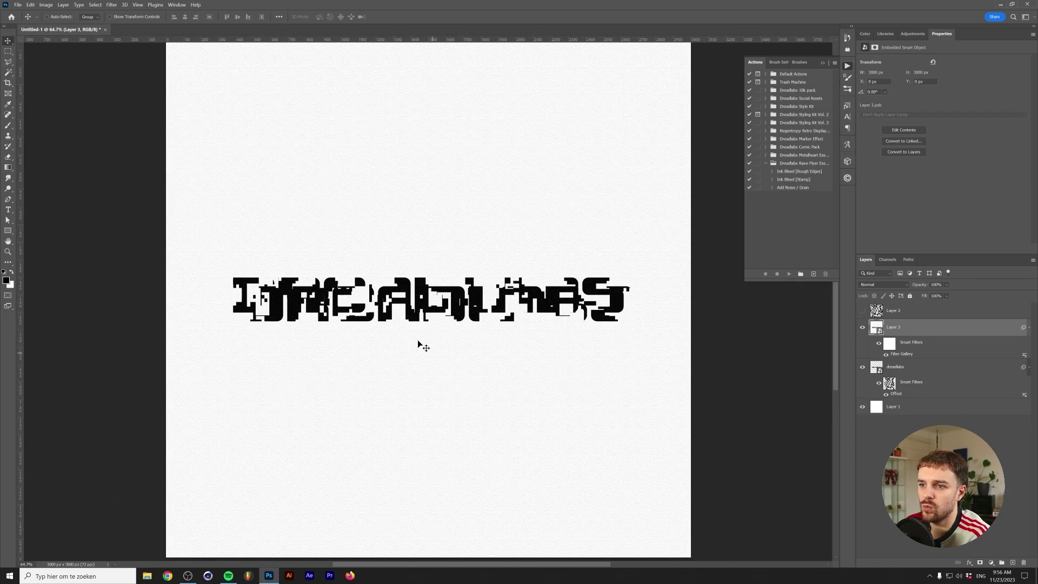
scroll(415, 324, up, 5)
scroll(415, 309, up, 10)
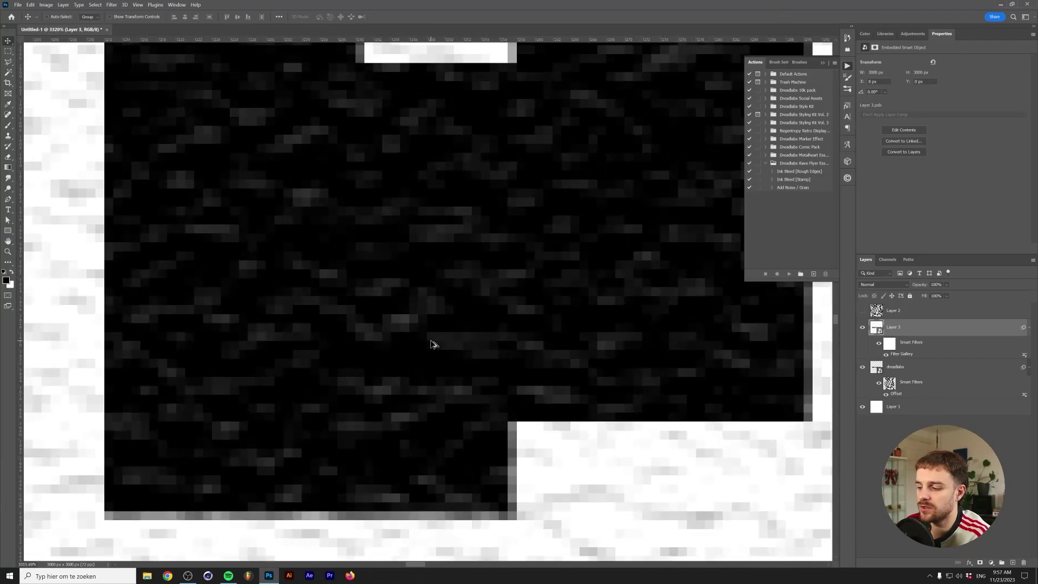
key(ctrl+0)
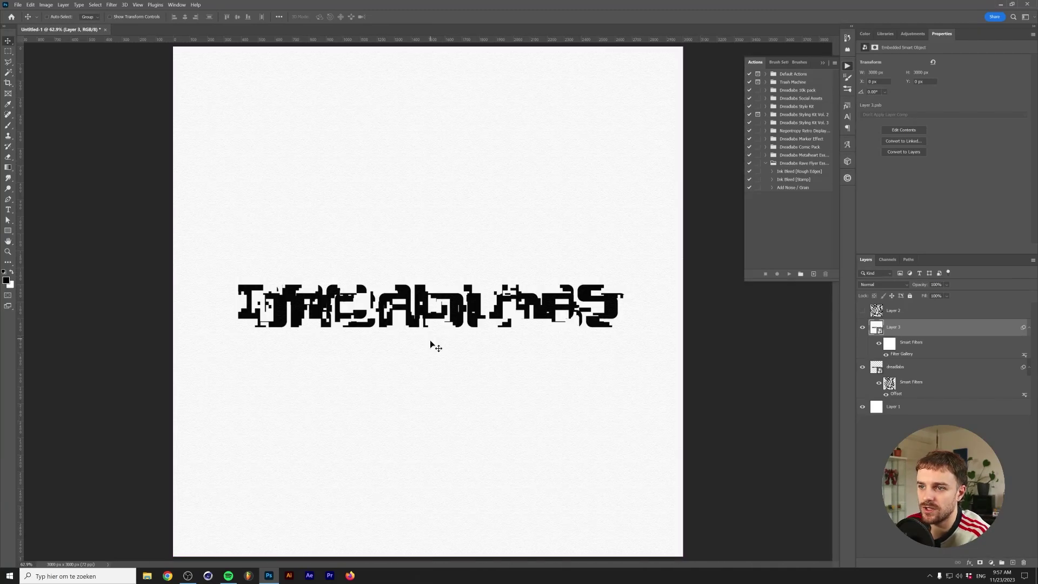
click(111, 4)
mouse_move(177, 157)
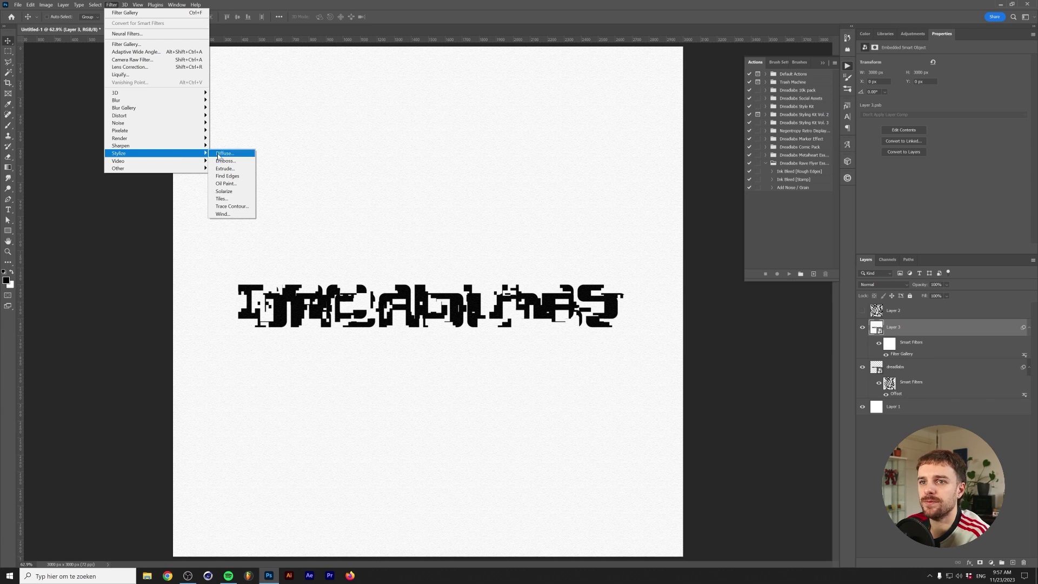
click(226, 160)
drag(498, 126, 525, 382)
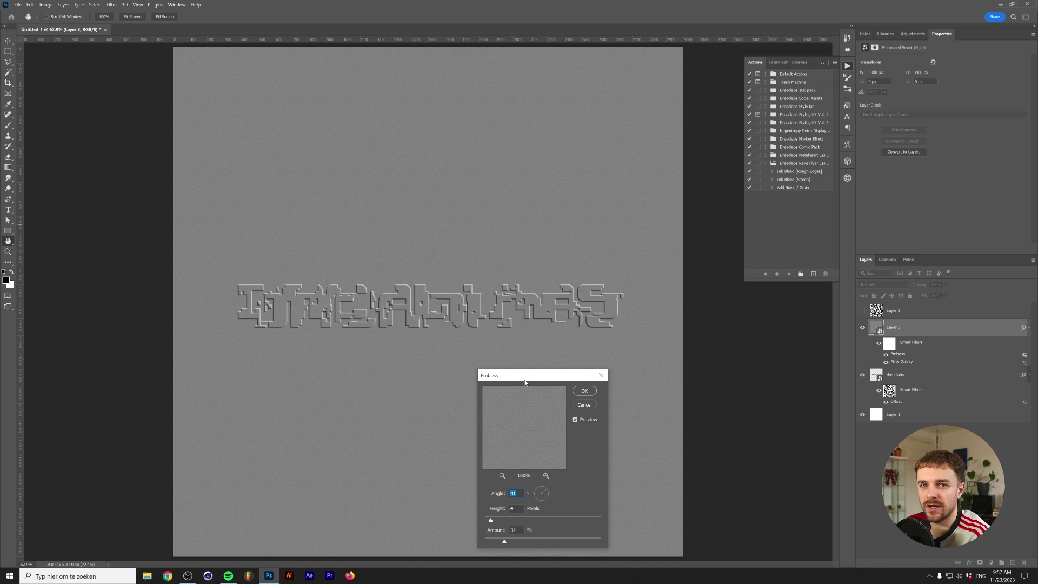
drag(533, 383, 610, 370)
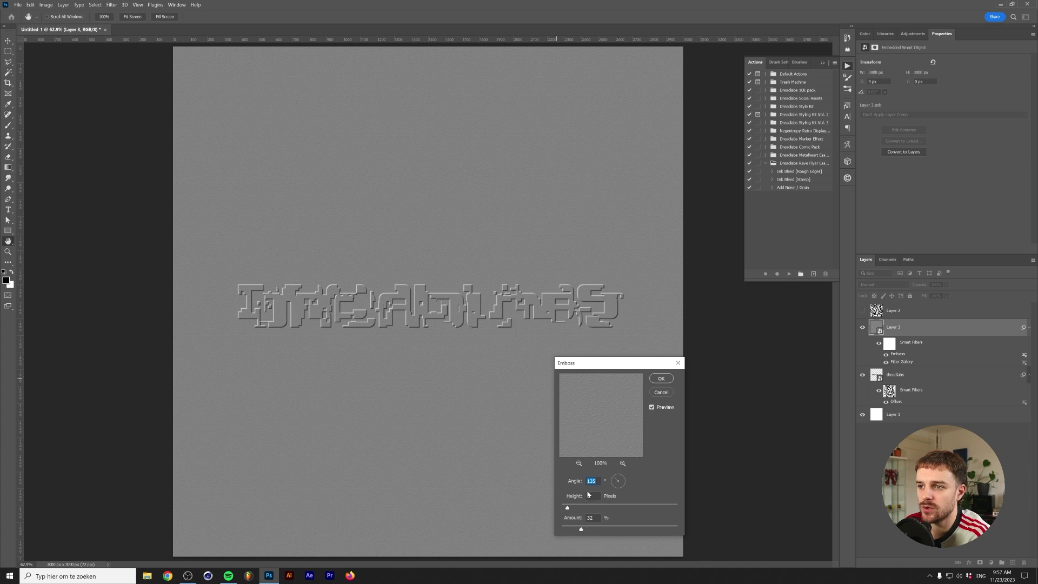
Set the Emboss height to 8 pixels and the amount to 25%, and apply the filter.
click(586, 509)
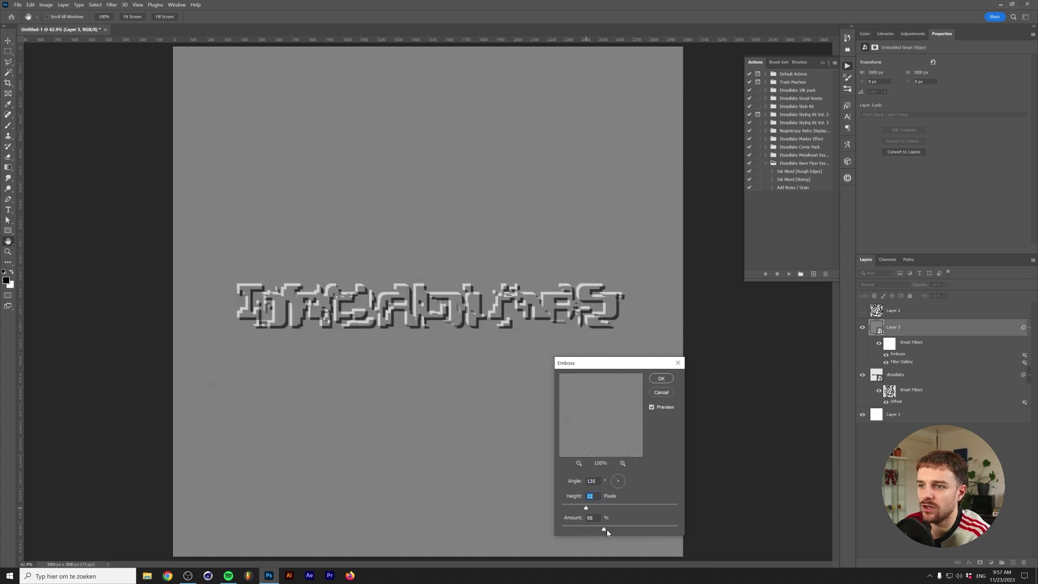
drag(621, 532, 652, 534)
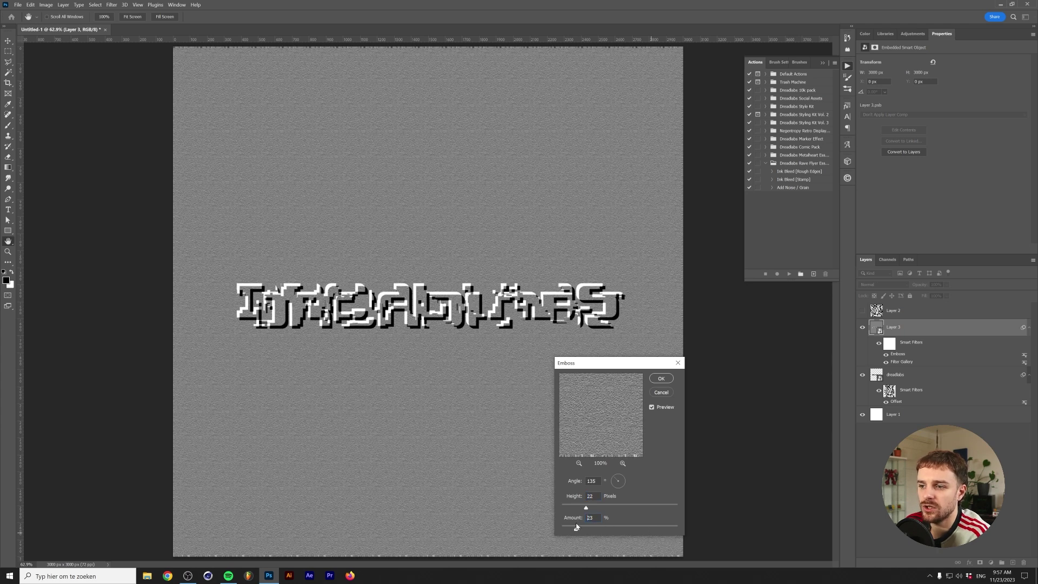
drag(574, 509, 577, 530)
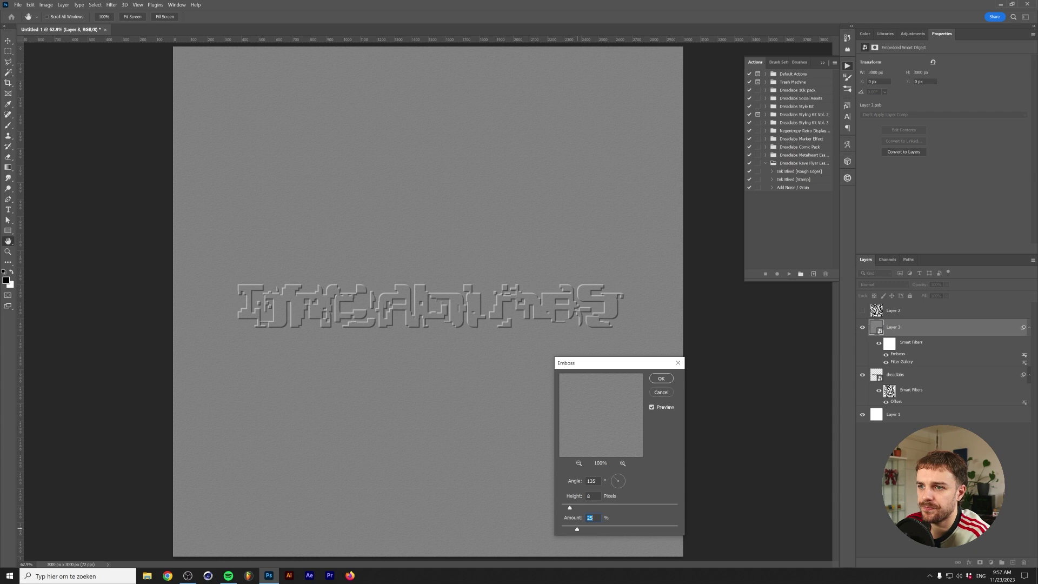
click(661, 377)
Soften the embossed lettering with a Gaussian Blur smart filter of 0.5 pixels radius.
scroll(394, 335, up, 5)
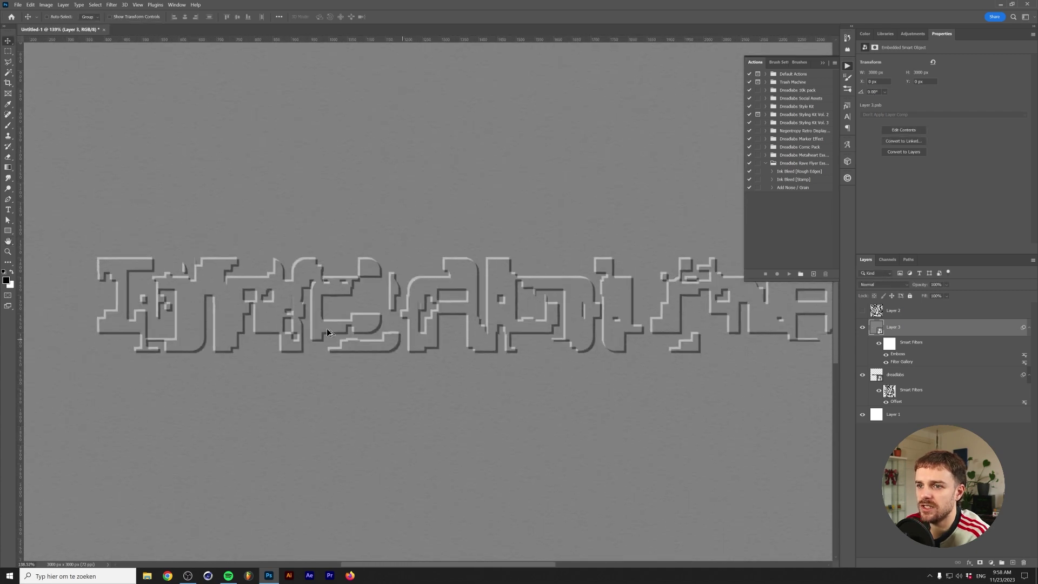
scroll(324, 346, down, 4)
scroll(348, 357, up, 2)
scroll(346, 358, down, 2)
scroll(345, 353, down, 1)
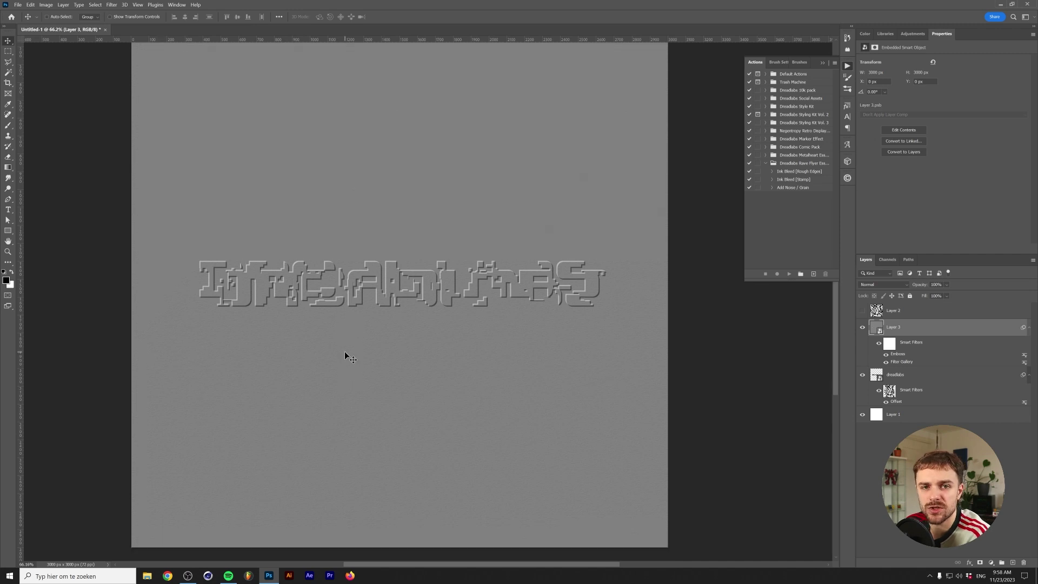
scroll(331, 342, up, 10)
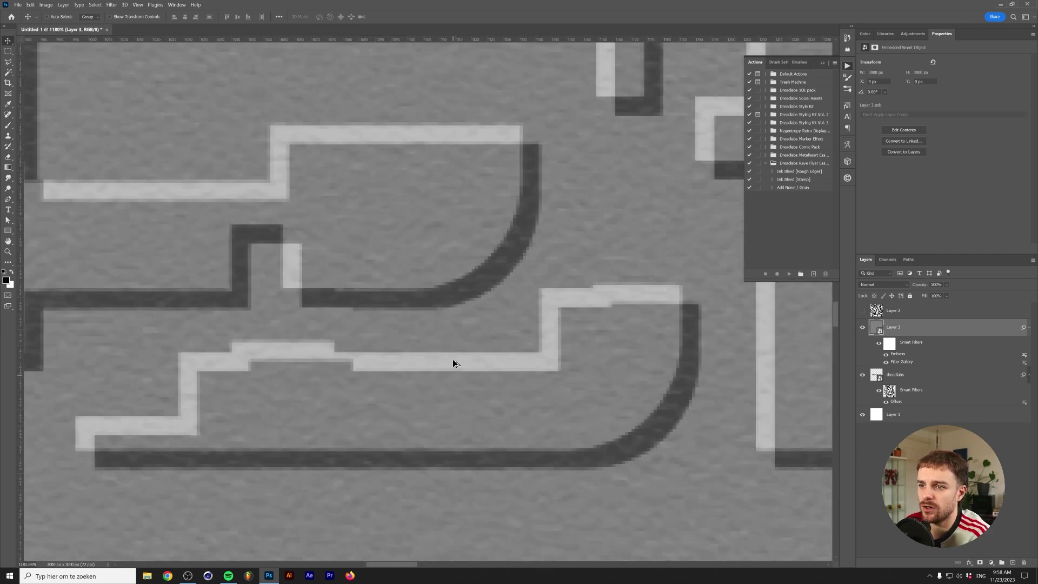
click(113, 6)
mouse_move(162, 100)
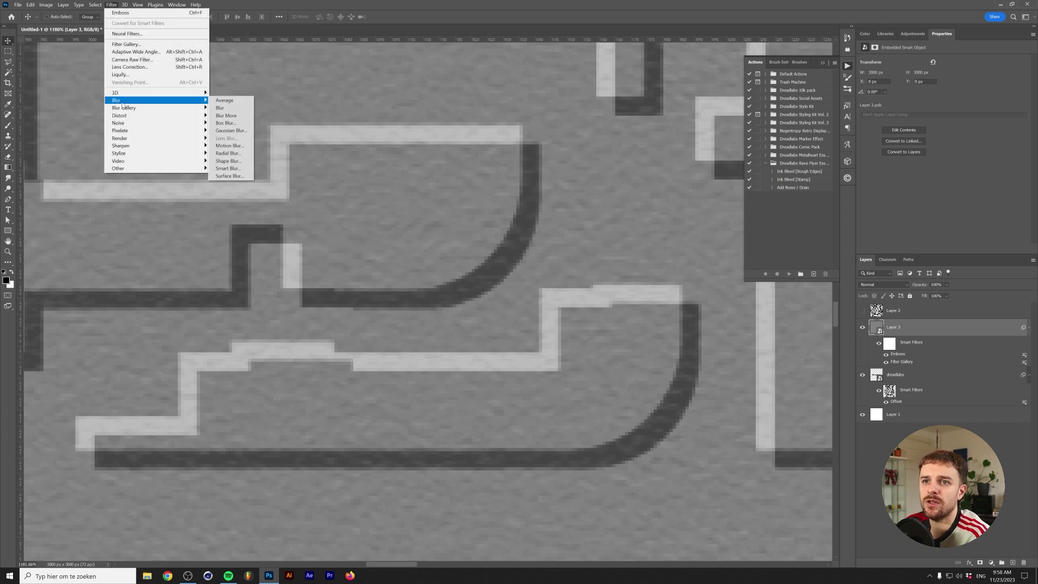
click(231, 130)
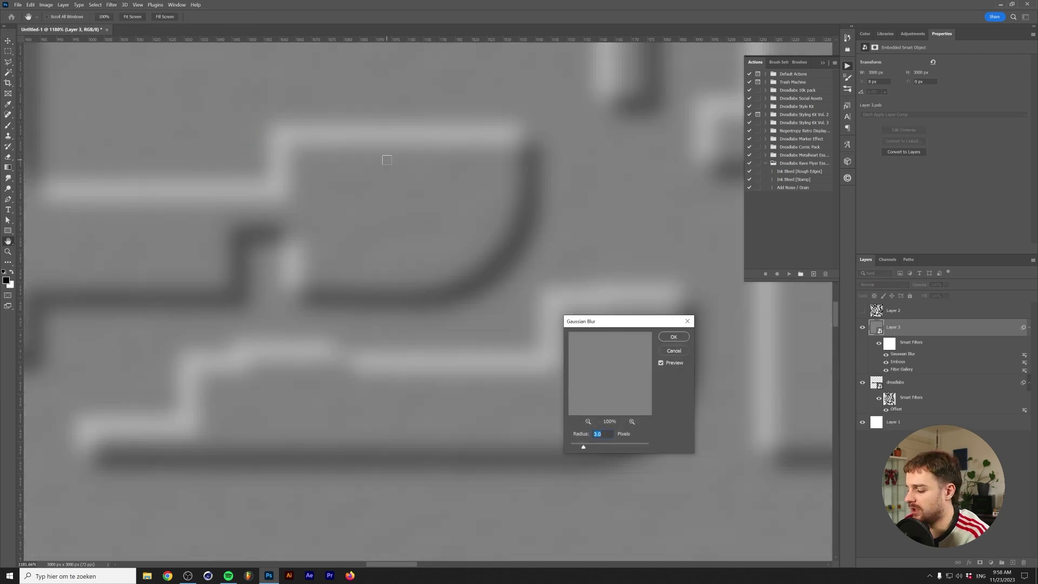
text(0.5)
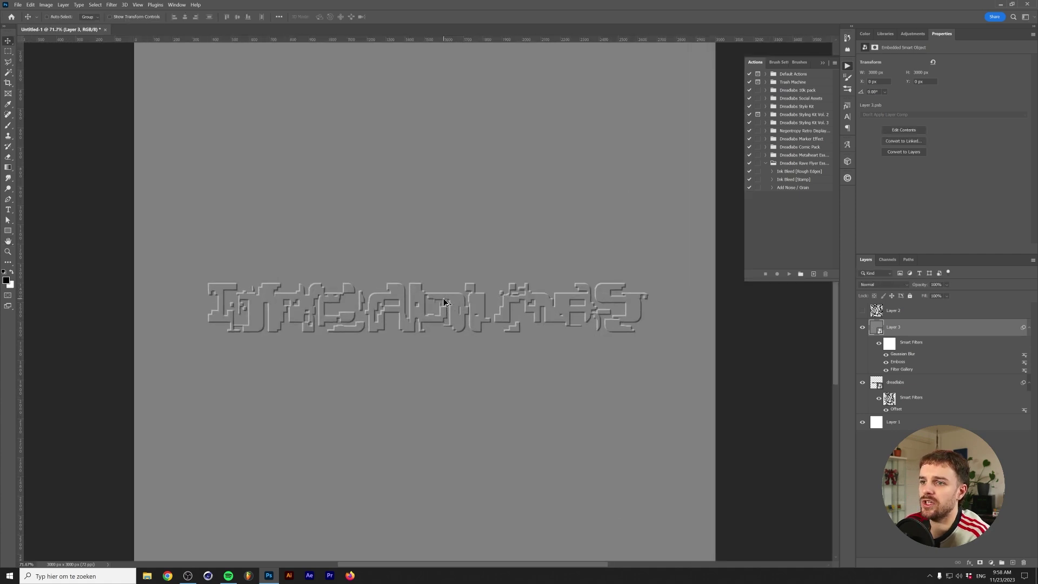
Add monochromatic Gaussian noise of 3% to the merged layer as a smart filter.
scroll(444, 301, up, 2)
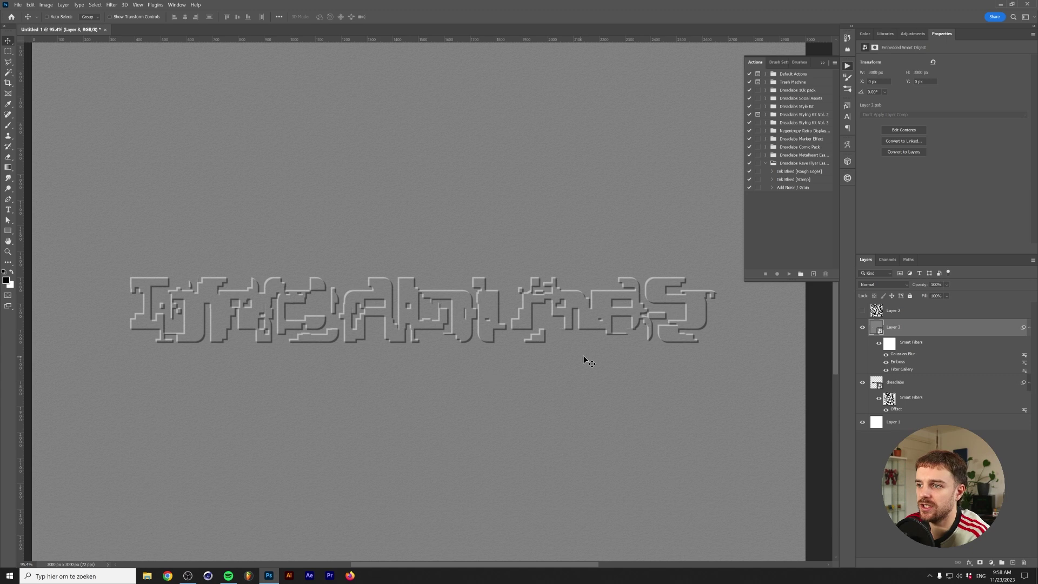
click(111, 4)
mouse_move(162, 123)
click(232, 123)
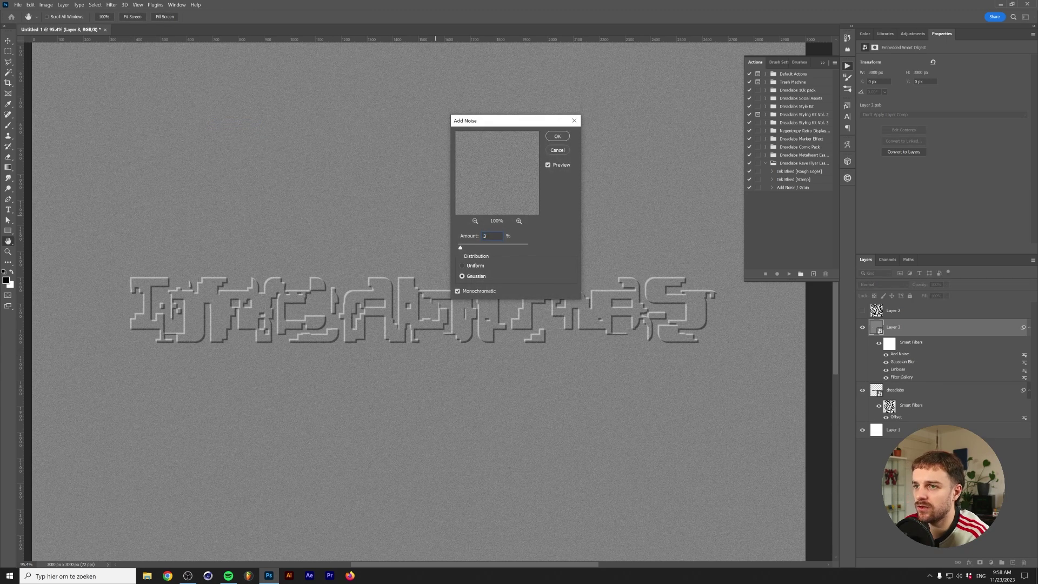
key(Return)
key(ctrl+0)
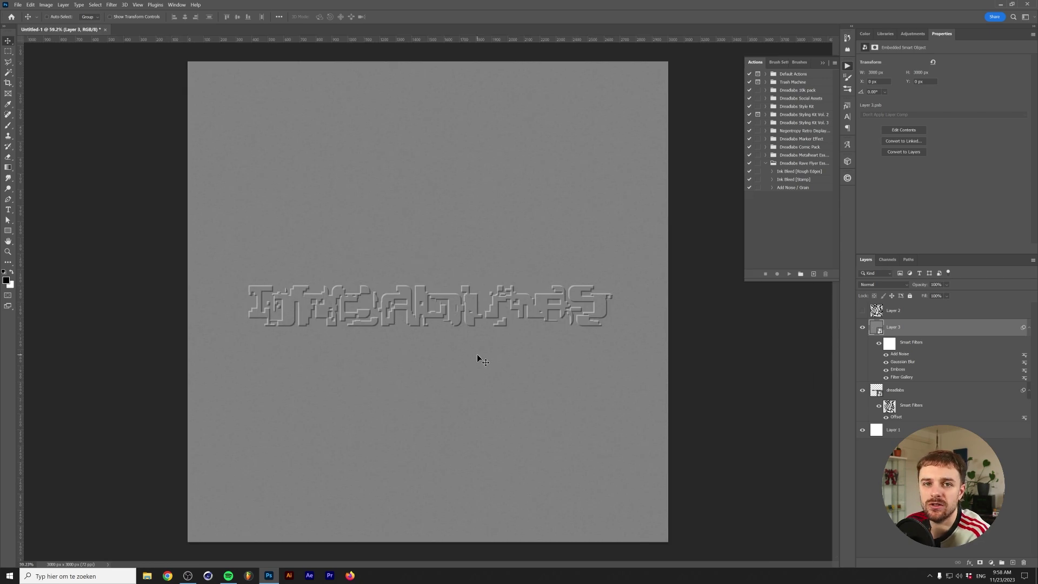
Place Texture-10.png from the Paper Textures folder, enlarge it to about 3210 px to cover the canvas, and set its blend mode to Multiply.
scroll(423, 382, up, 8)
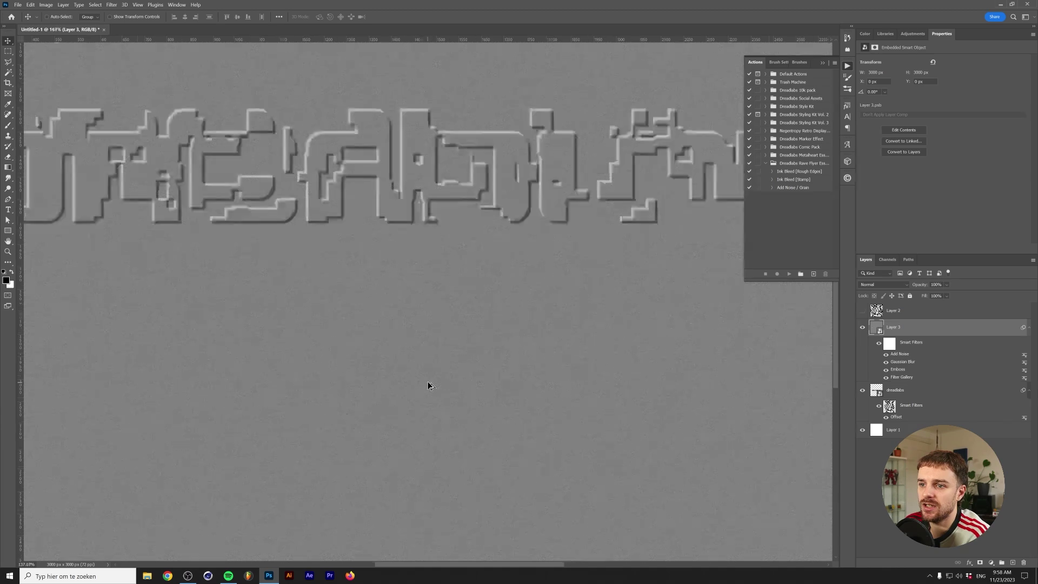
scroll(377, 393, down, 8)
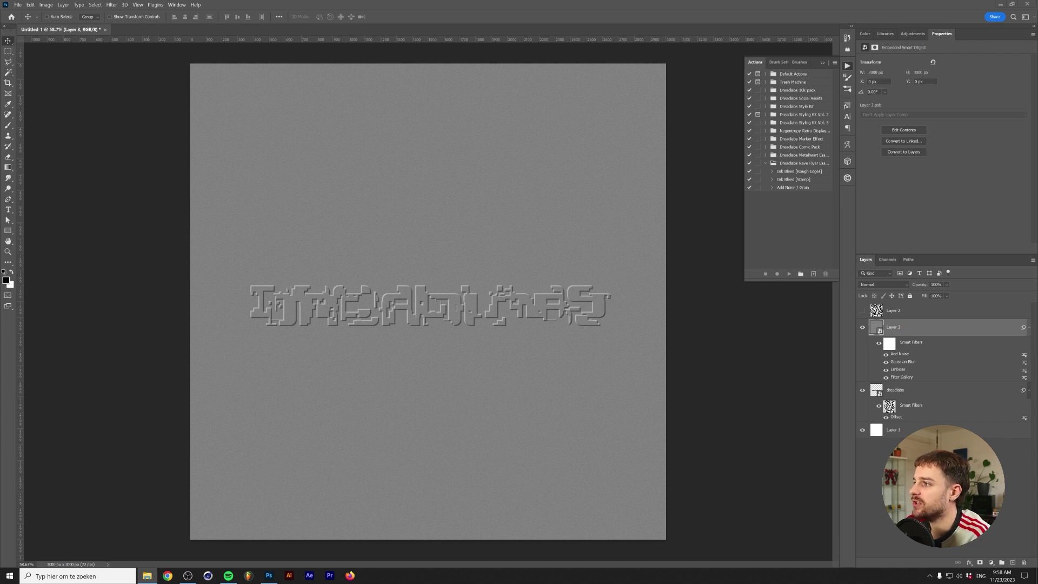
key(alt+Tab)
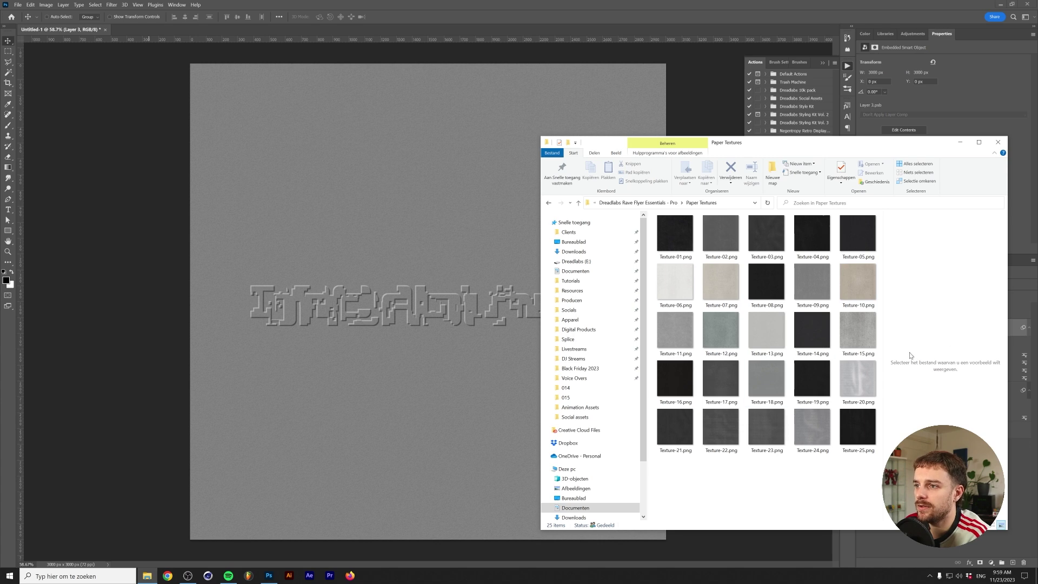
click(857, 280)
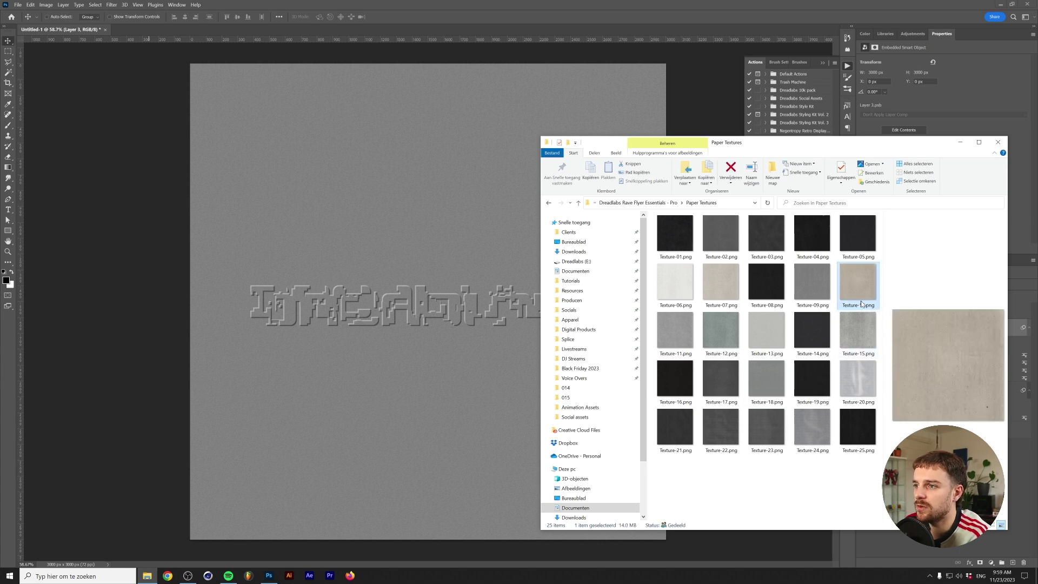
drag(861, 284, 379, 273)
drag(484, 303, 683, 303)
key(Return)
click(883, 284)
click(876, 316)
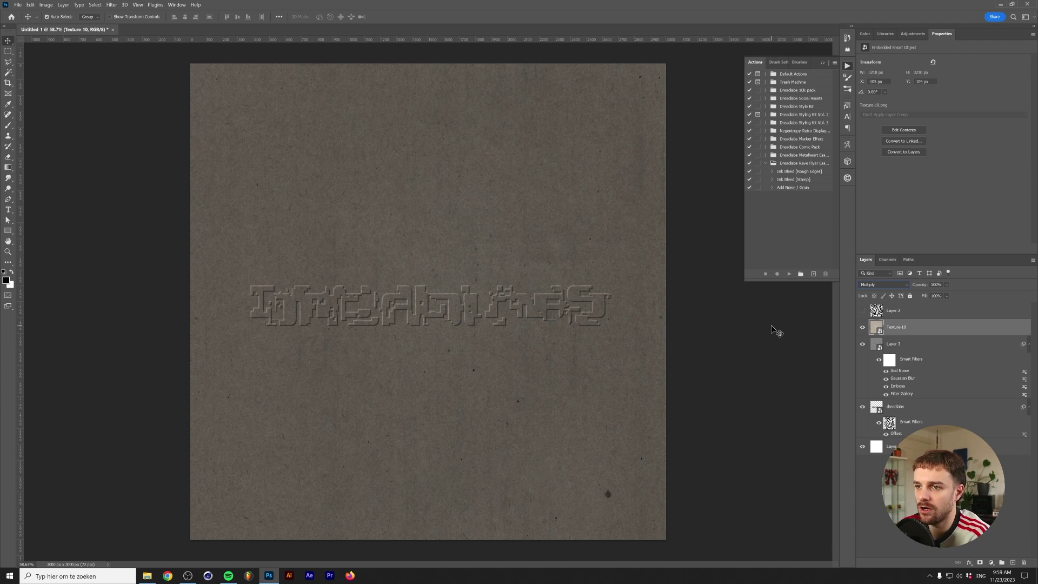
Brighten the Texture-10 layer with a Curves adjustment that moves the white point input to 194.
key(ctrl+m)
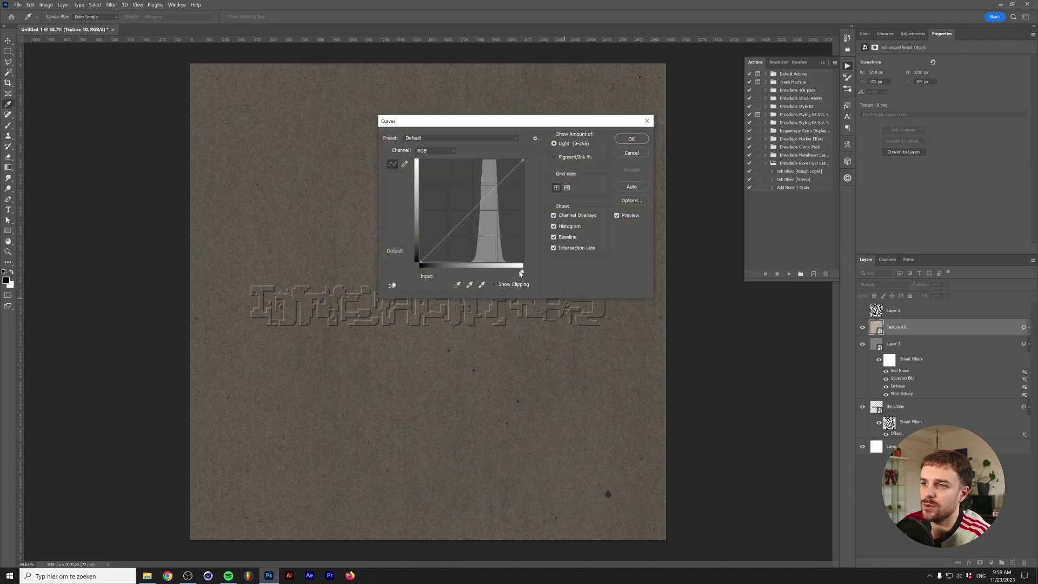
drag(522, 274, 497, 272)
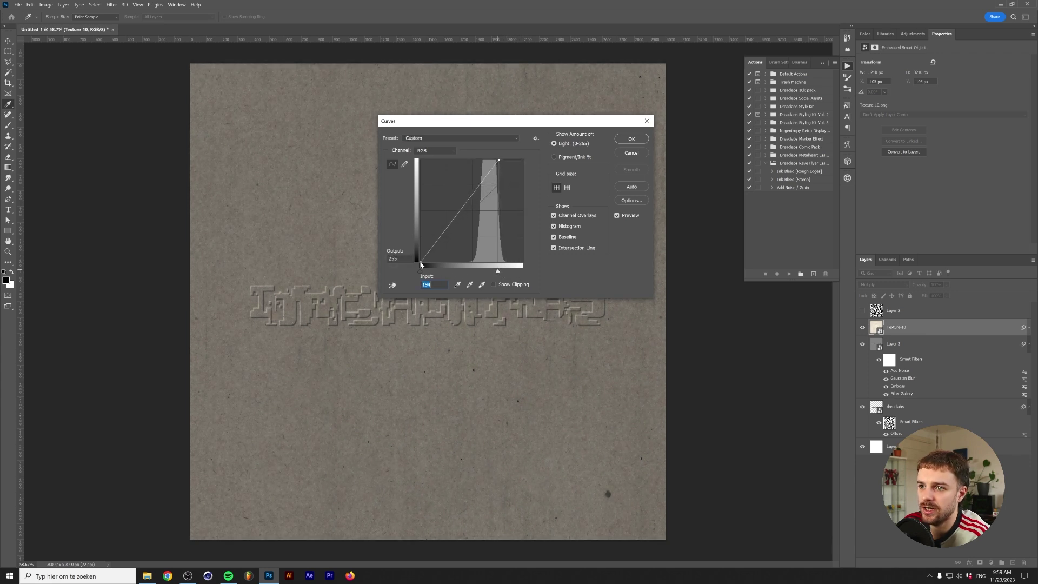
key(Return)
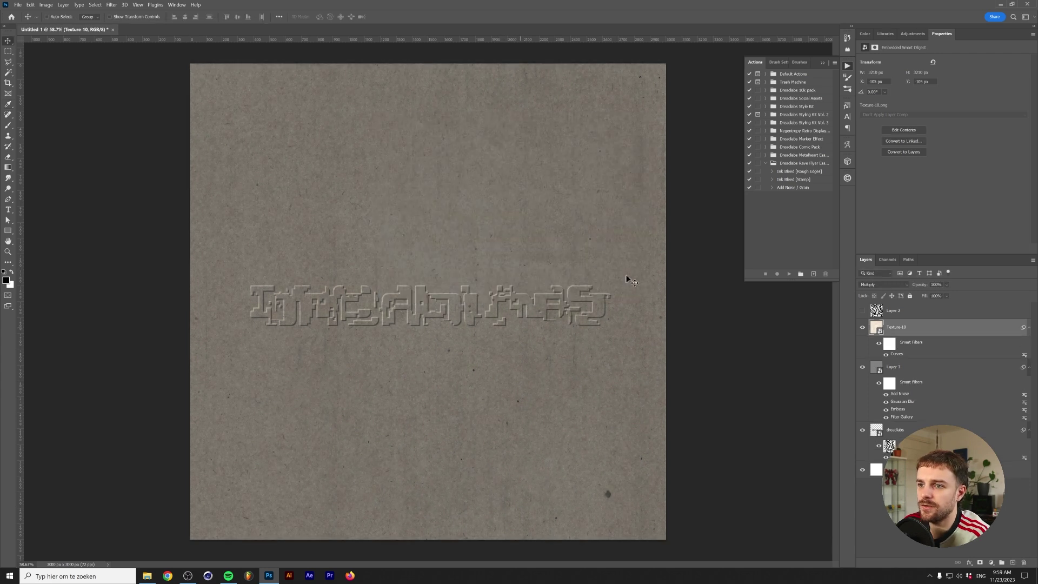
Place Texture-07.png from the Paper Textures folder, scale it to 3000 px to fill the canvas, and set its blend mode to Screen.
click(147, 577)
click(718, 282)
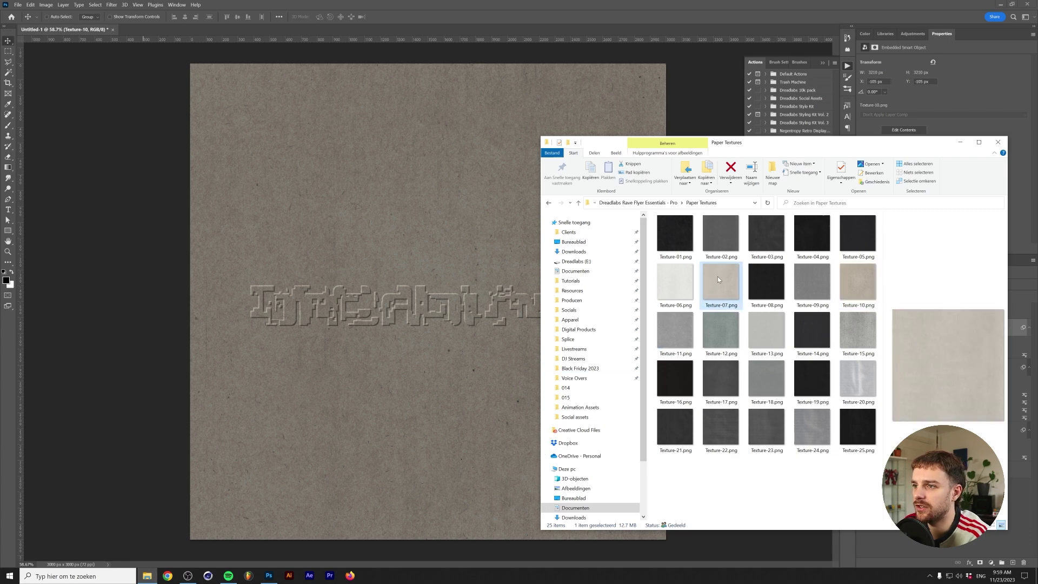
drag(717, 282, 475, 355)
drag(486, 301, 669, 307)
key(Return)
click(883, 284)
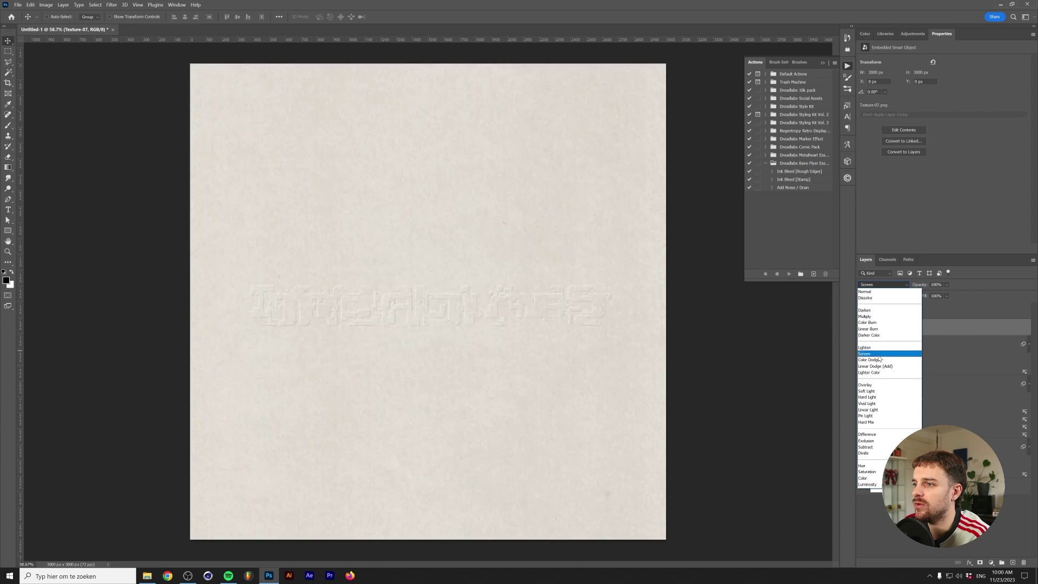
click(878, 354)
Darken the Texture-07 layer with Curves by raising the black point input and lowering the white point output to 103.
key(ctrl+m)
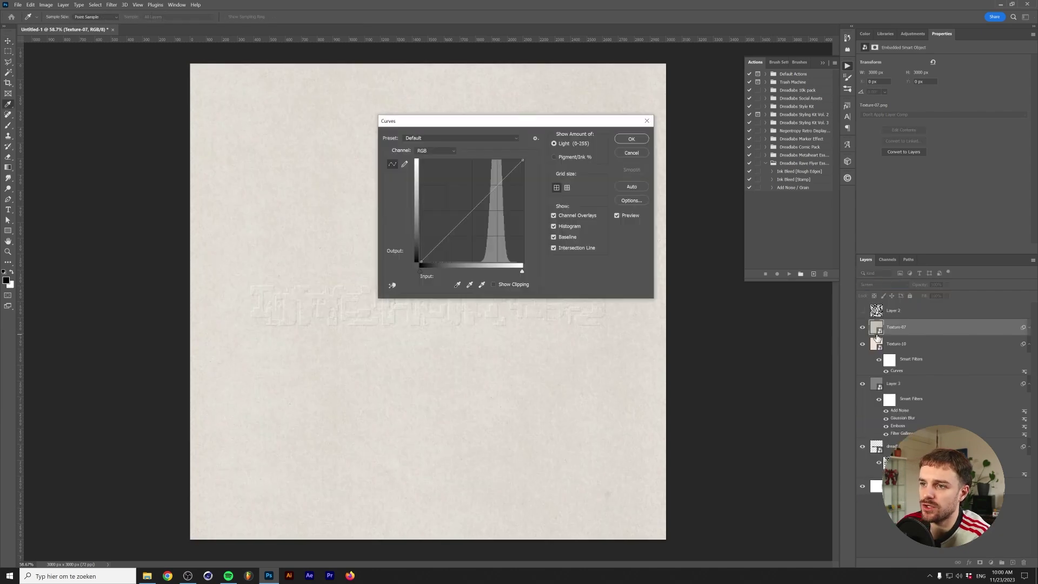
drag(522, 271, 500, 271)
drag(420, 271, 481, 271)
drag(501, 160, 560, 217)
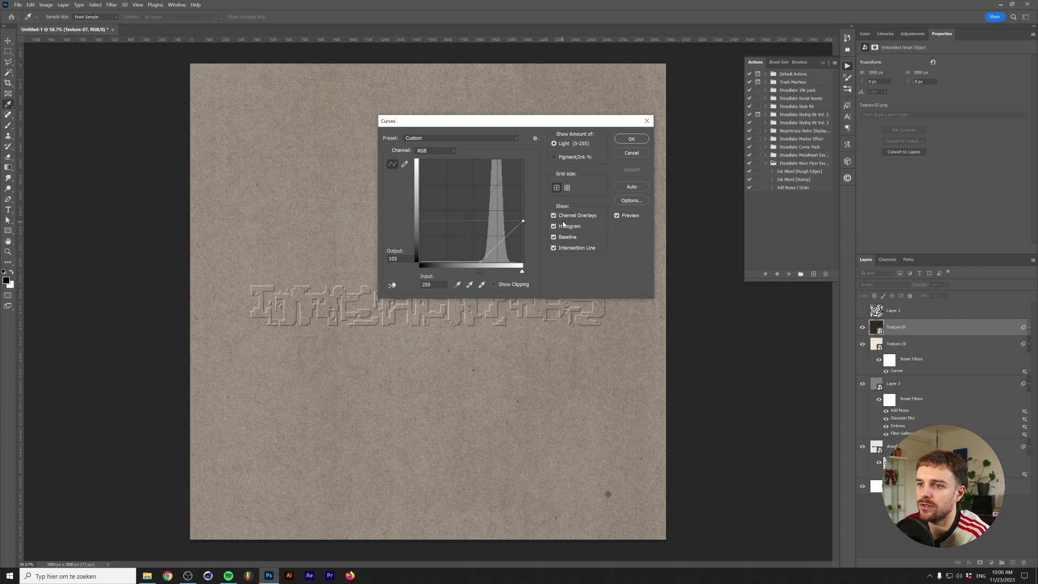
drag(522, 271, 515, 272)
click(634, 139)
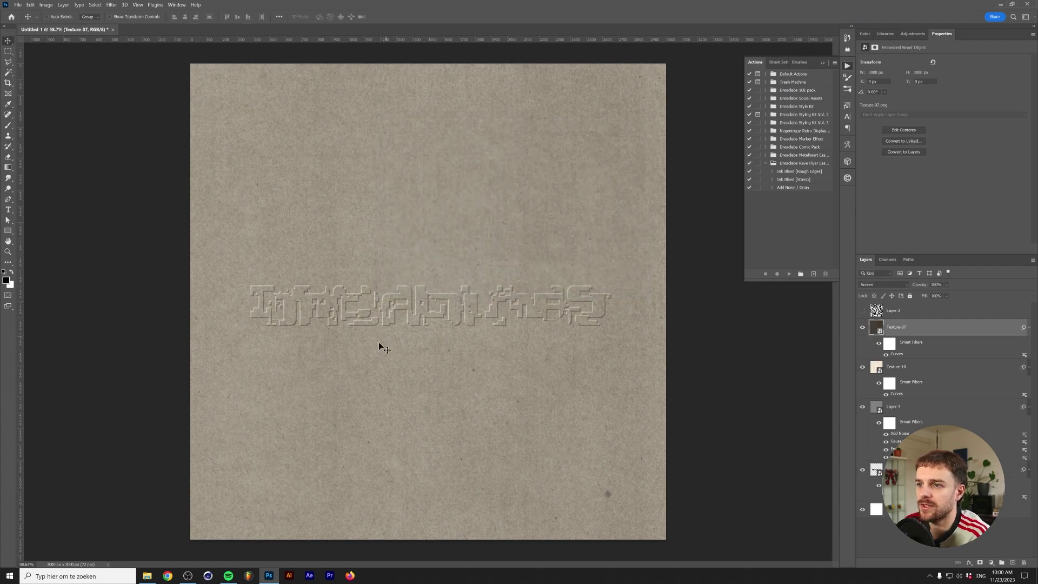
Examine the embossed glitch lettering and its paper texture up close, with the interface panels hidden.
key(Tab)
scroll(604, 182, up, 5)
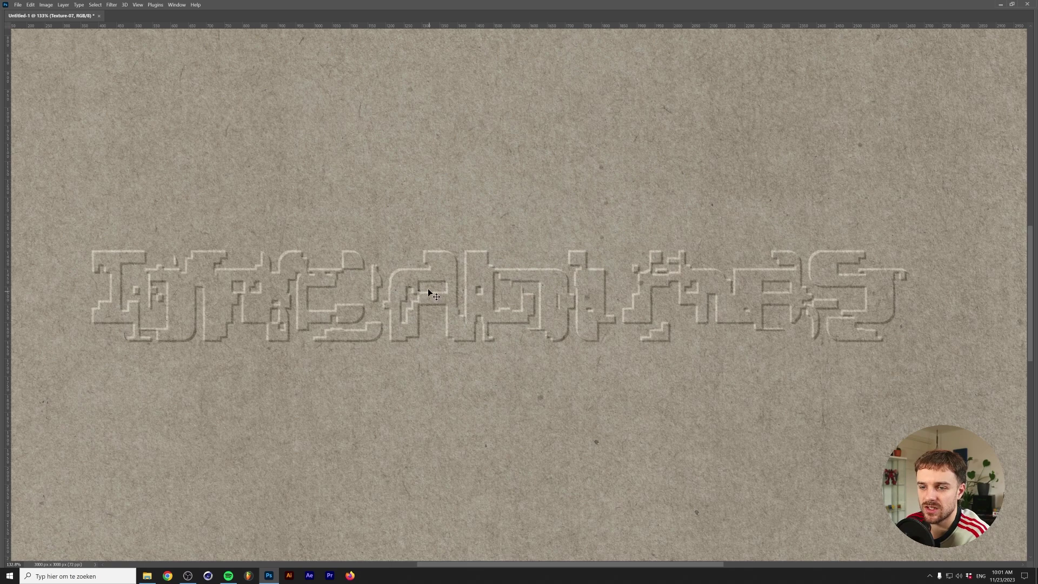
scroll(273, 301, down, 5)
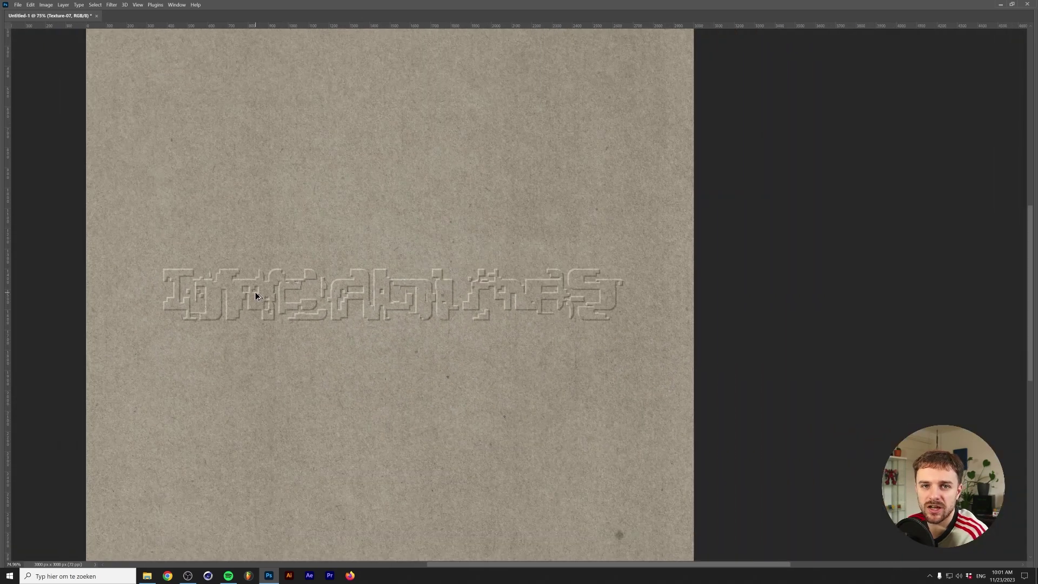
key(Tab)
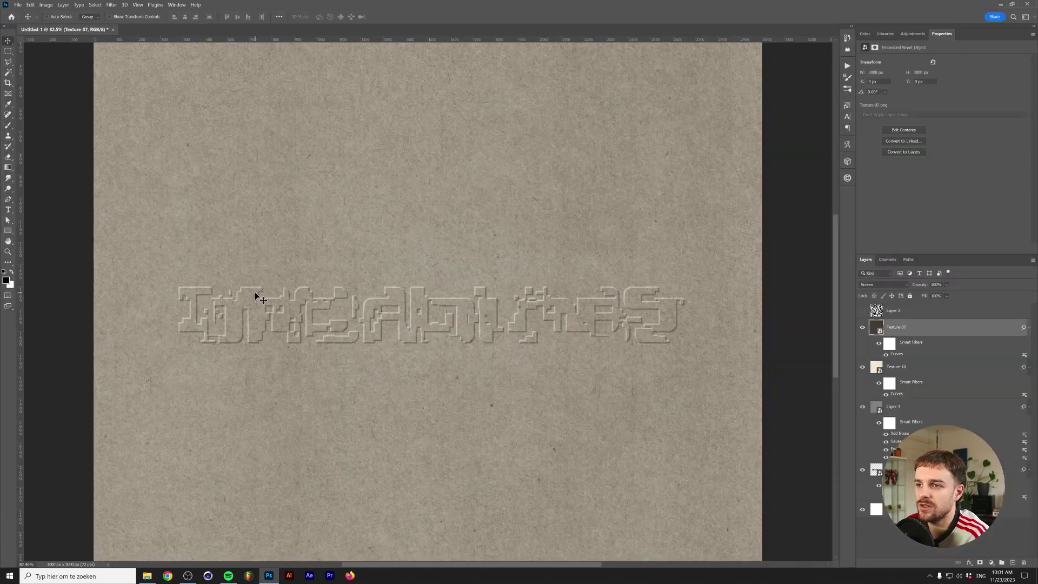
scroll(255, 293, up, 1)
Open 14 - Solar System [Final].psd, hide its guides, and examine the vertical glitch lettering and the full poster.
key(ctrl+o)
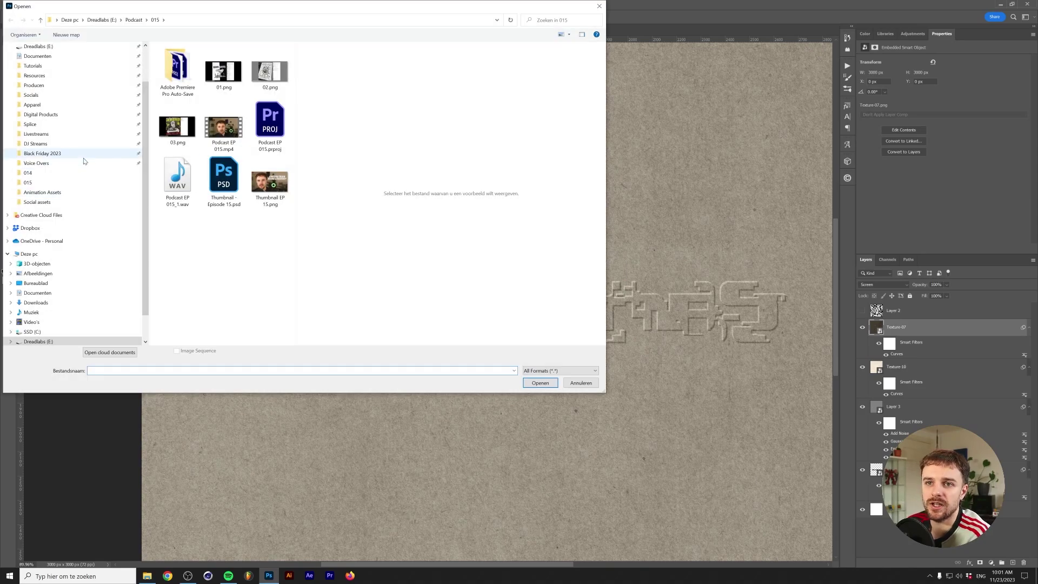
key(Escape)
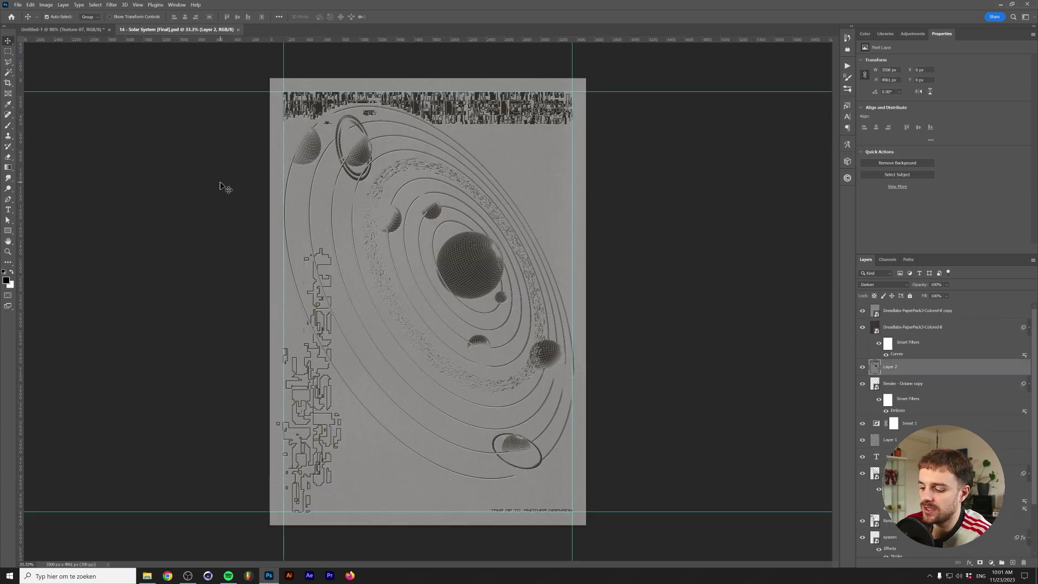
key(ctrl+h)
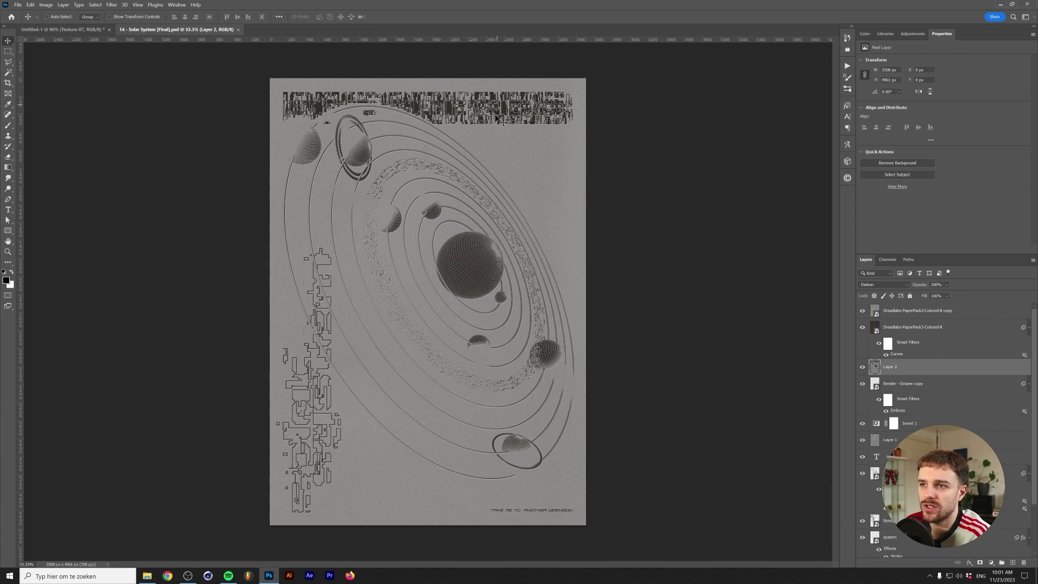
scroll(294, 479, up, 3)
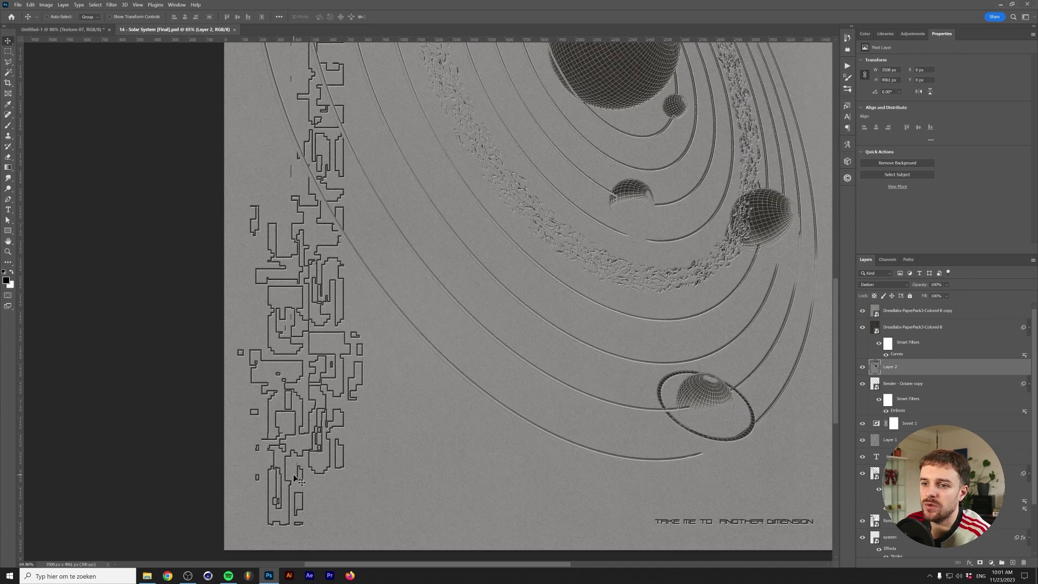
scroll(323, 366, down, 1)
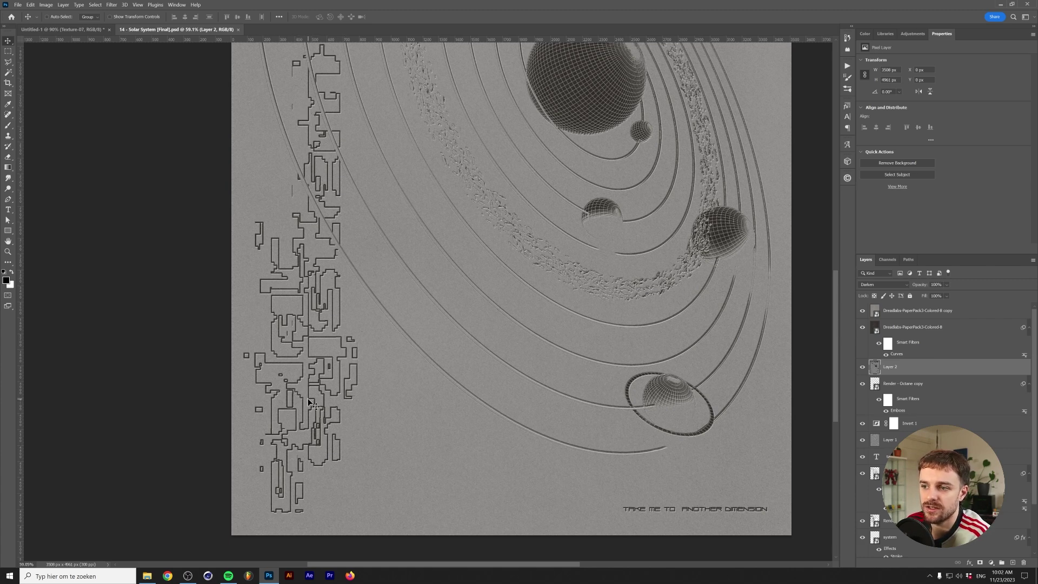
scroll(303, 410, down, 3)
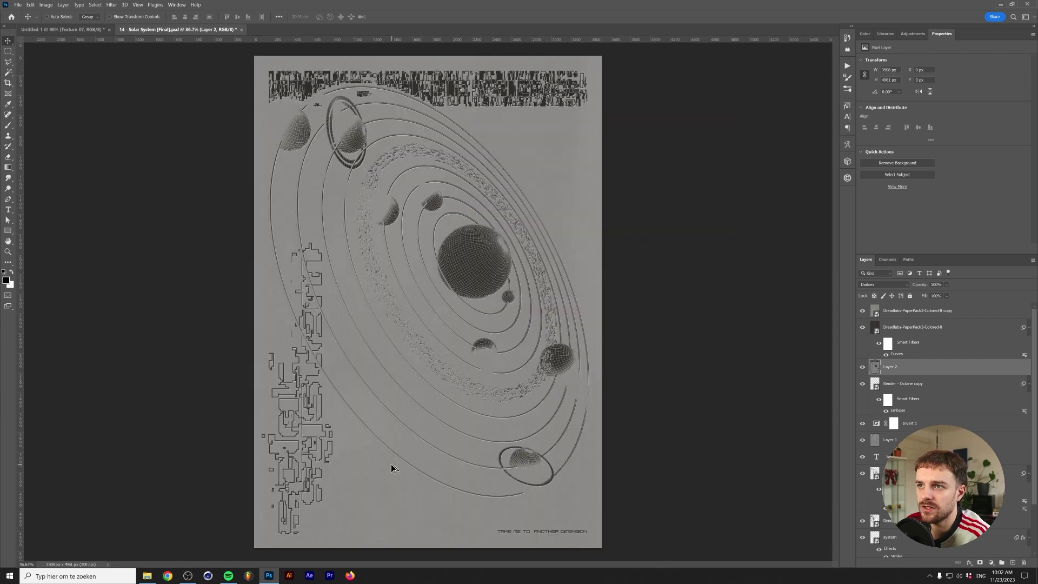
Switch to Chrome, go to instagram.com/67pcg, and view the grey post with the planet orbits and glitch lettering.
click(168, 576)
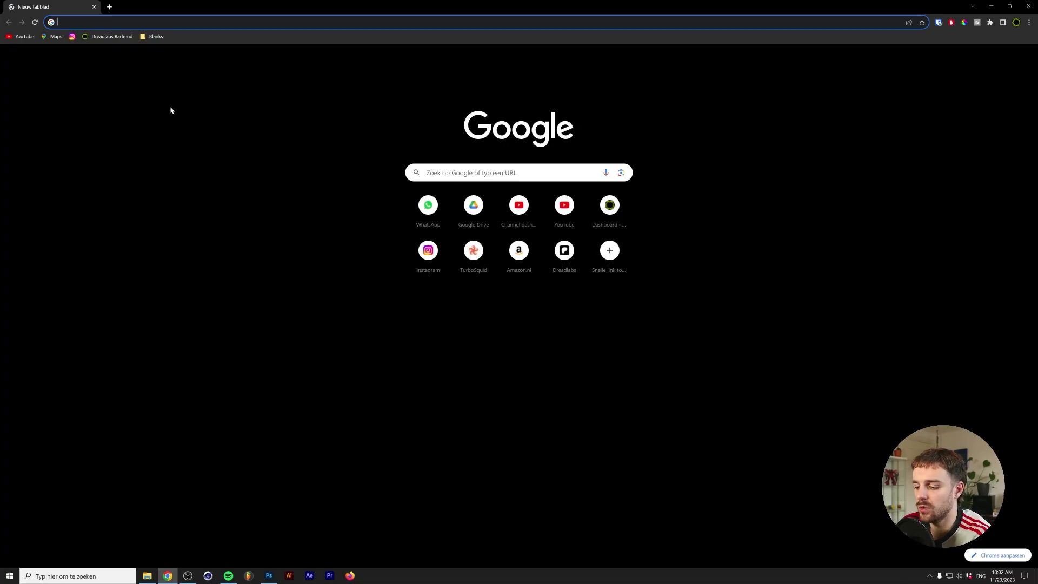
text(instagram.com/67pcg)
key(Return)
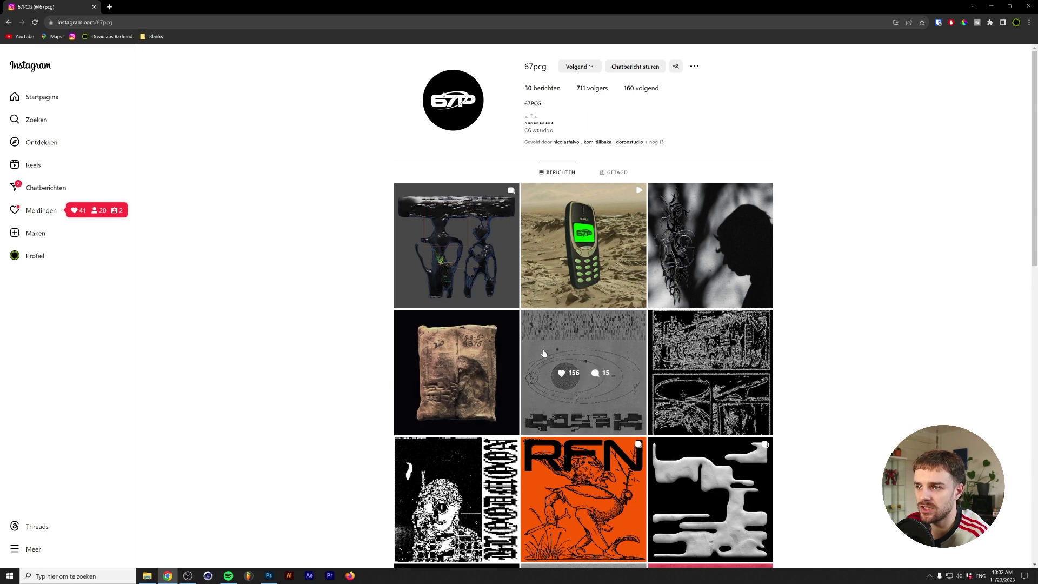
click(567, 329)
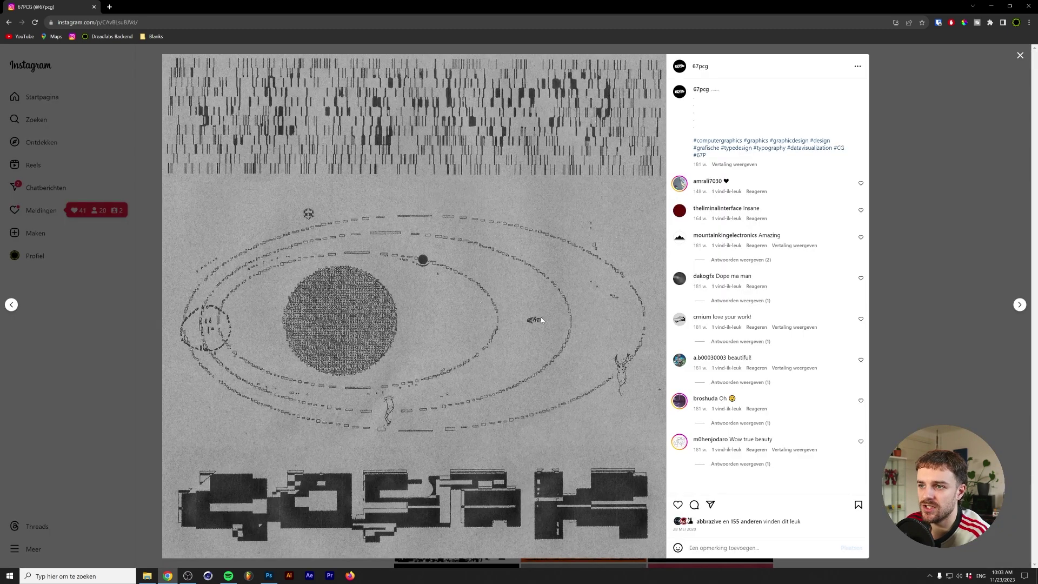
click(892, 254)
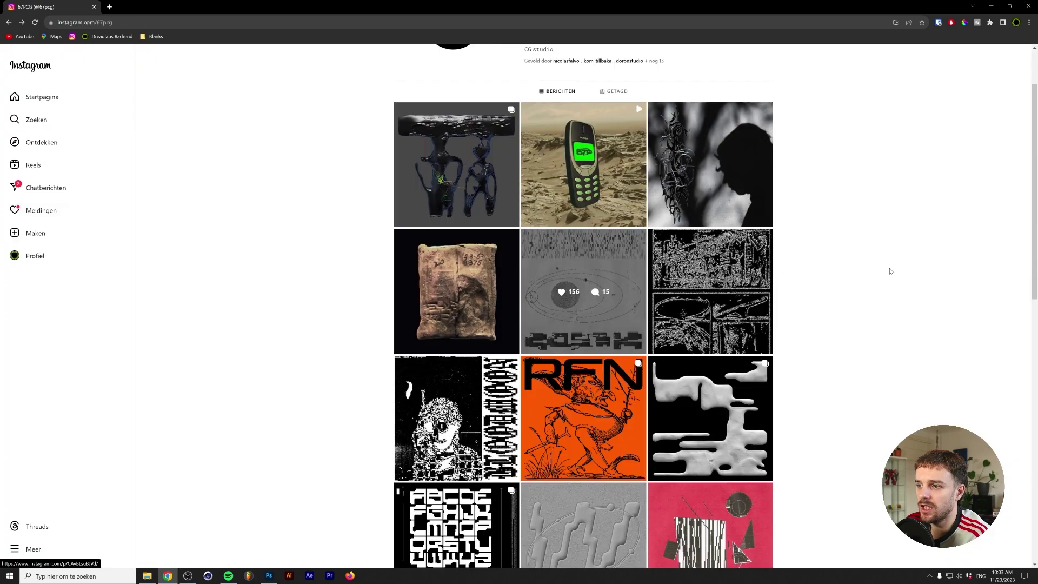
View the 67pcg artifact.png post with the two dark figures, and look through the rest of the profile's artwork for reference.
scroll(876, 257, up, 2)
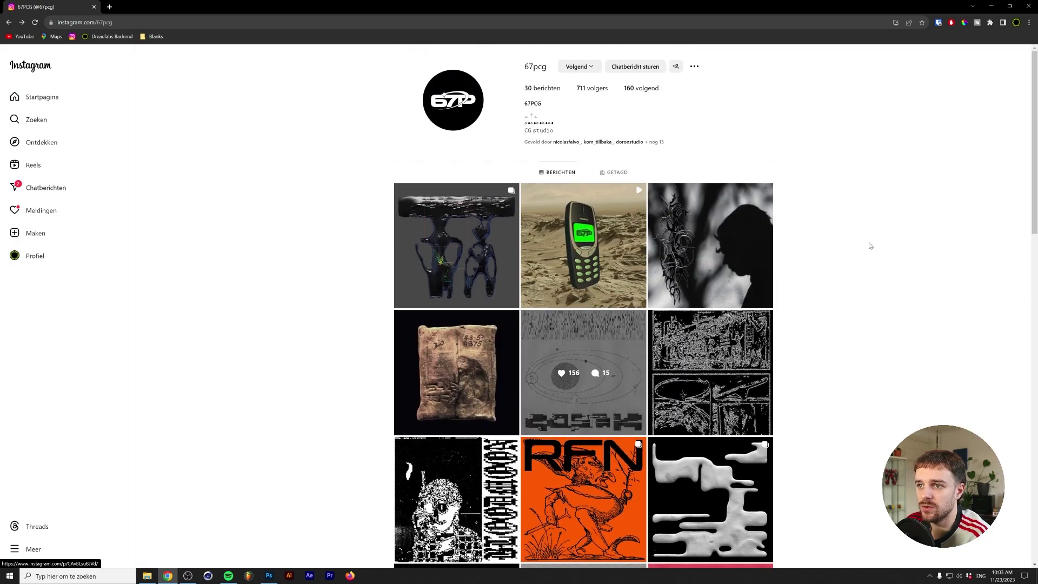
click(472, 285)
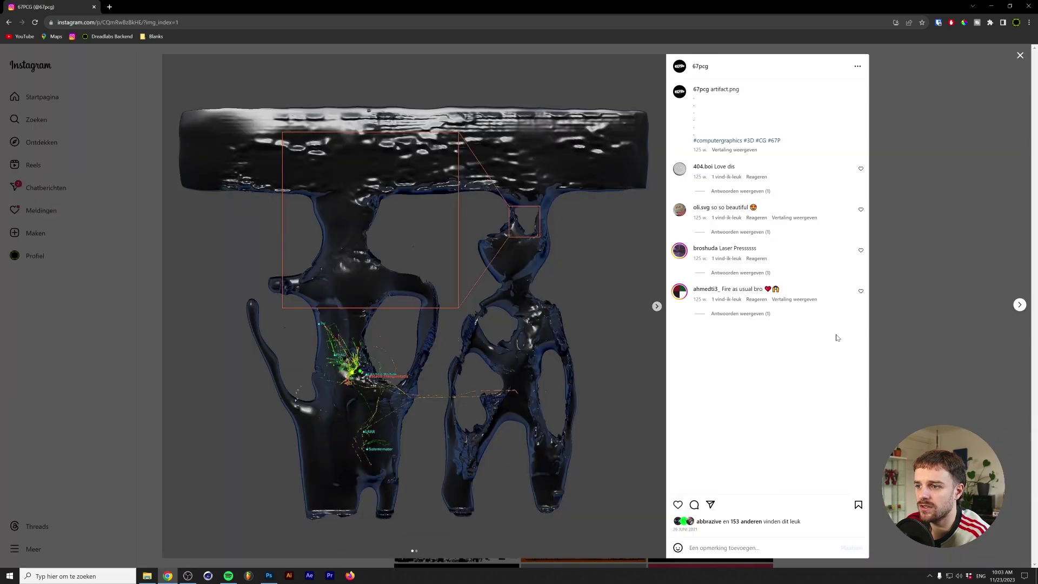
click(918, 326)
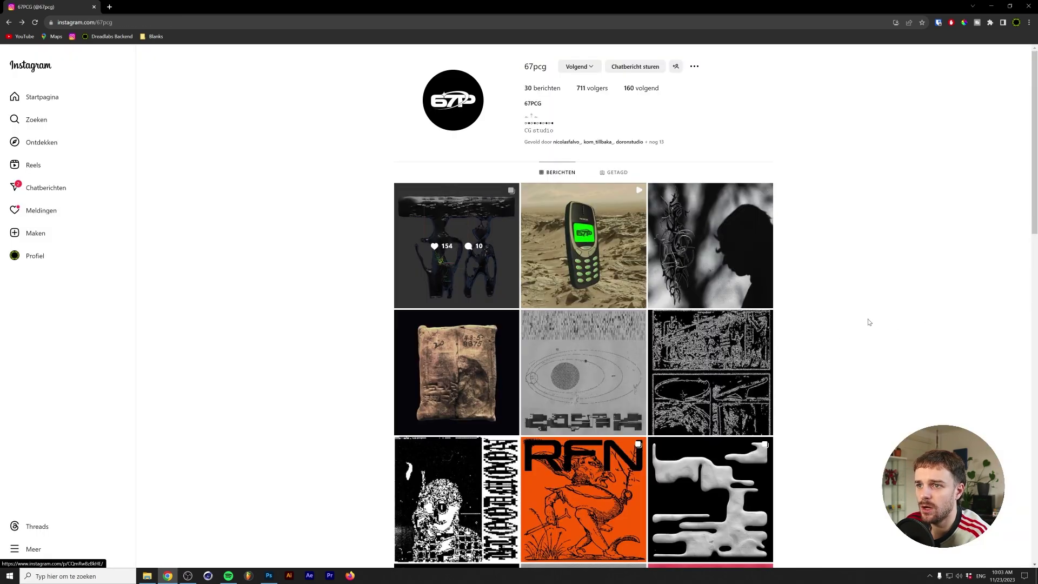
scroll(868, 322, down, 10)
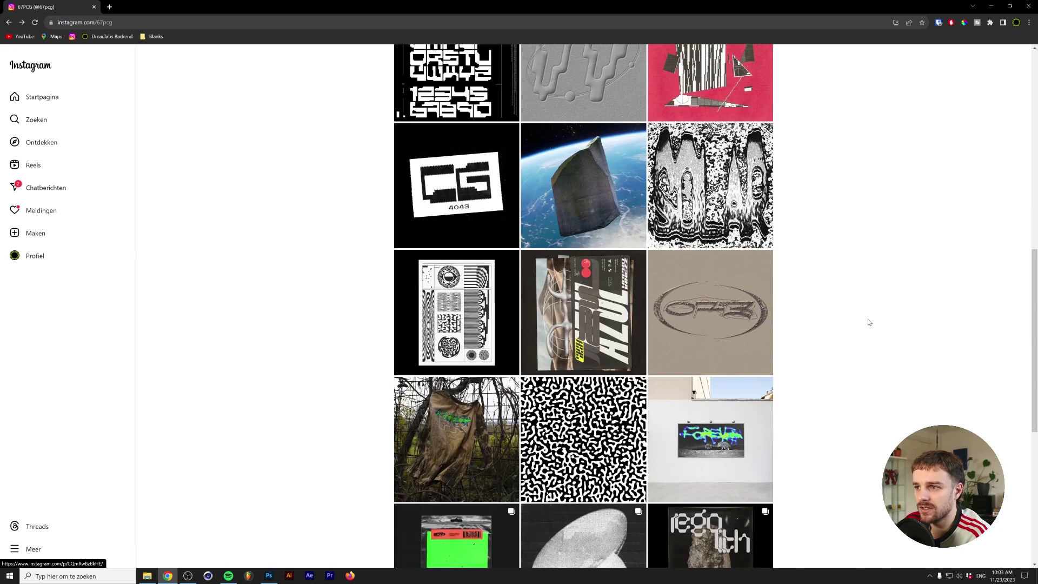
scroll(868, 322, down, 7)
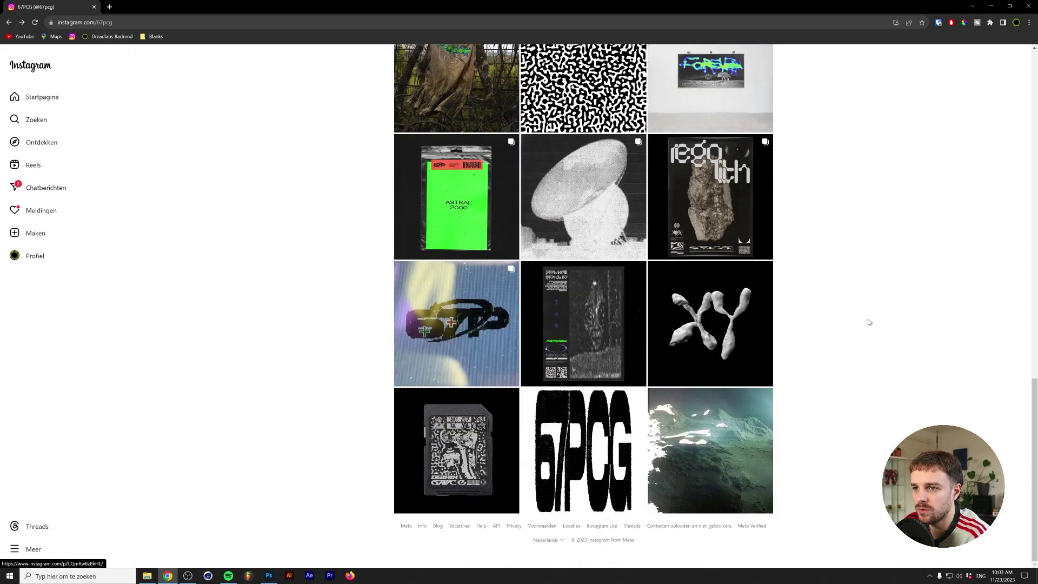
scroll(869, 323, up, 17)
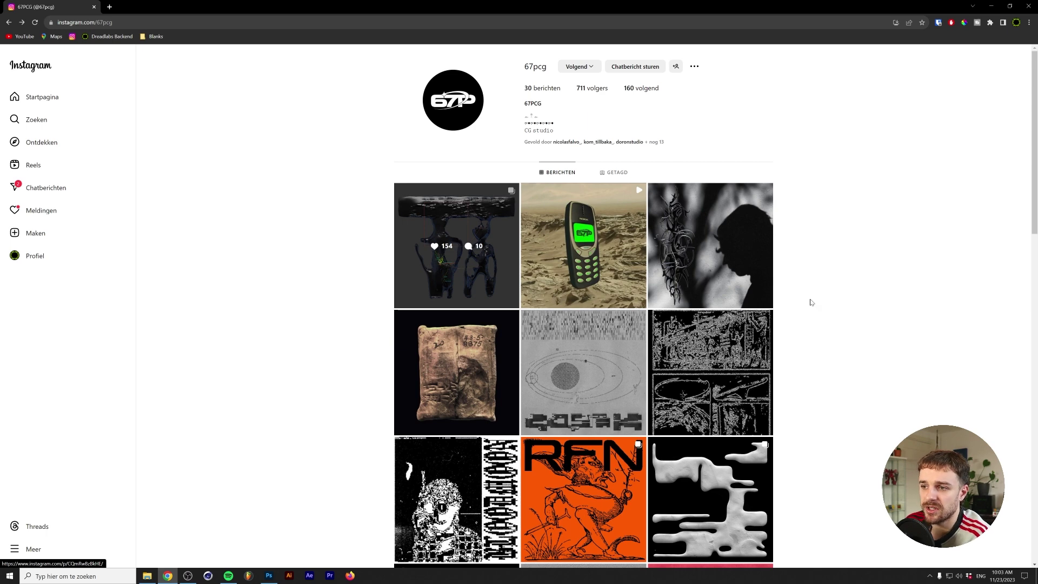
scroll(339, 300, down, 7)
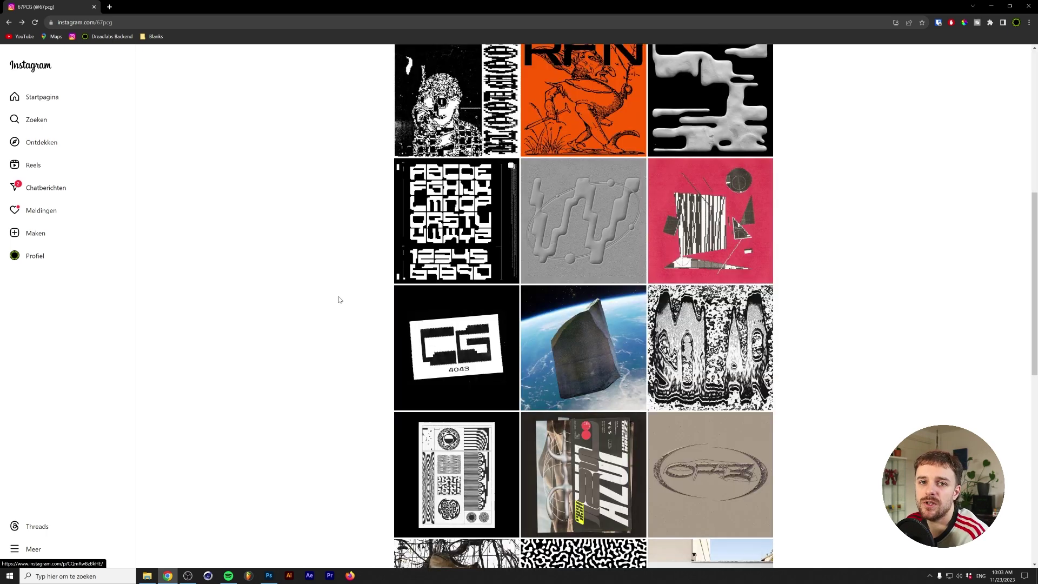